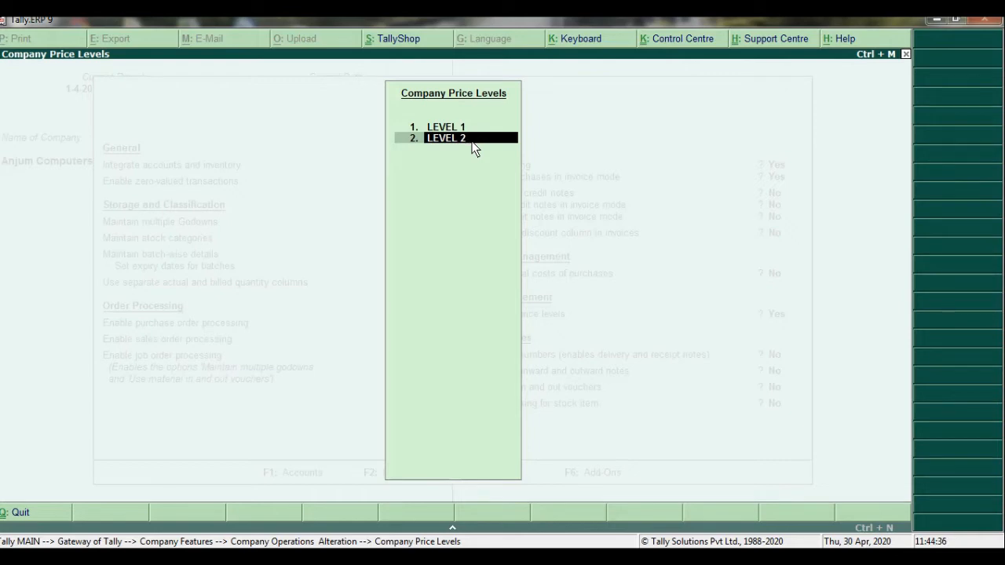
Step: Remove LEVEL 2 from the company price levels, leaving its row blank
key(BackSpace)
key(BackSpace)
key(BackSpace)
key(BackSpace)
key(BackSpace)
key(BackSpace)
key(BackSpace)
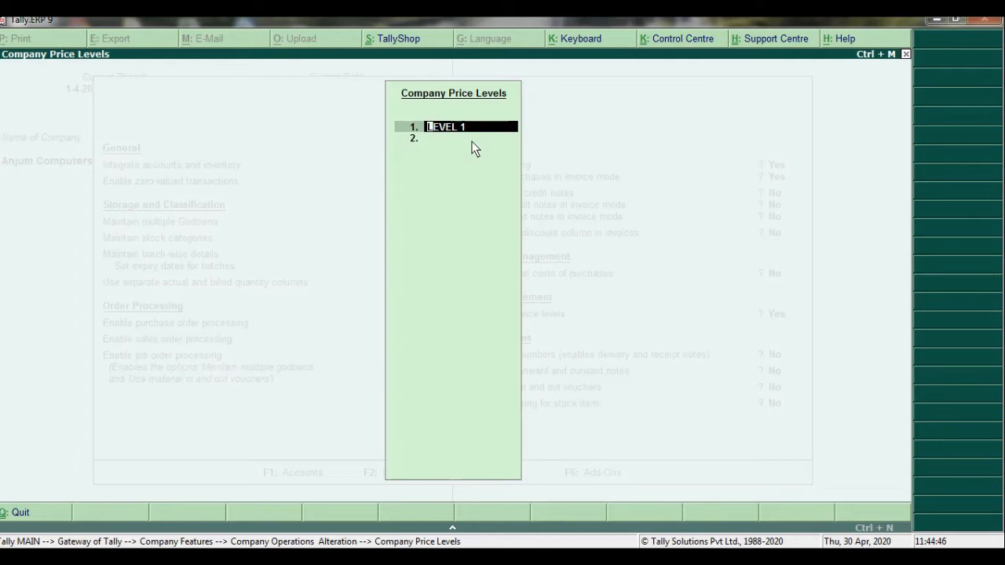
key(Return)
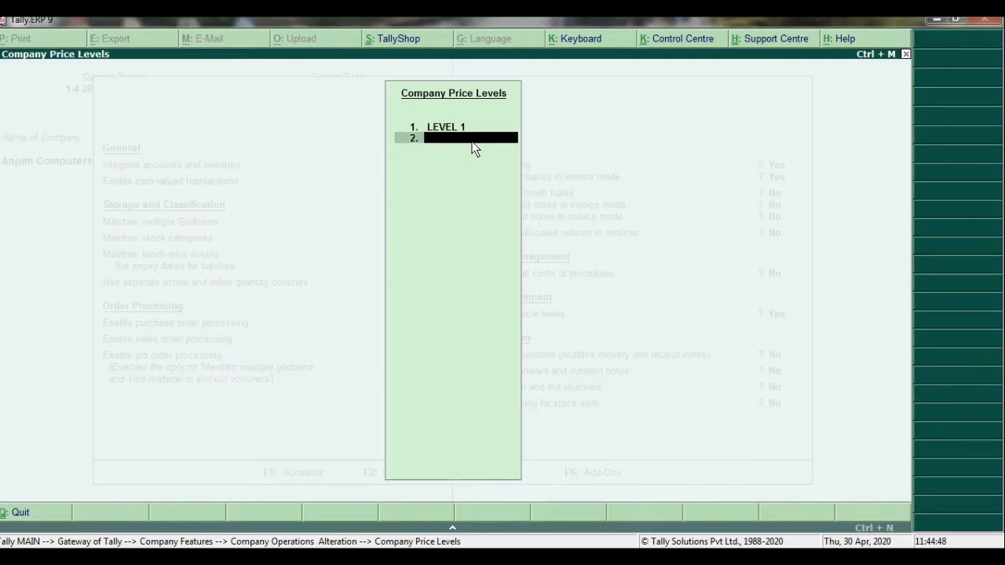
Step: Accept the company price levels, save the inventory features, and return to the Gateway of Tally
key(Return)
key(Return)
key(Return)
key(Return)
key(Return)
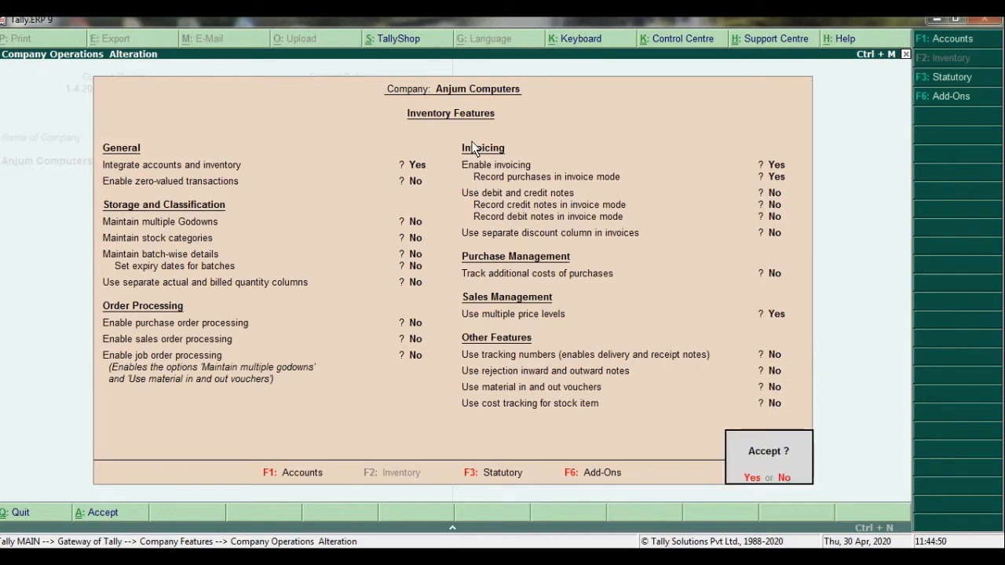
key(Return)
key(Escape)
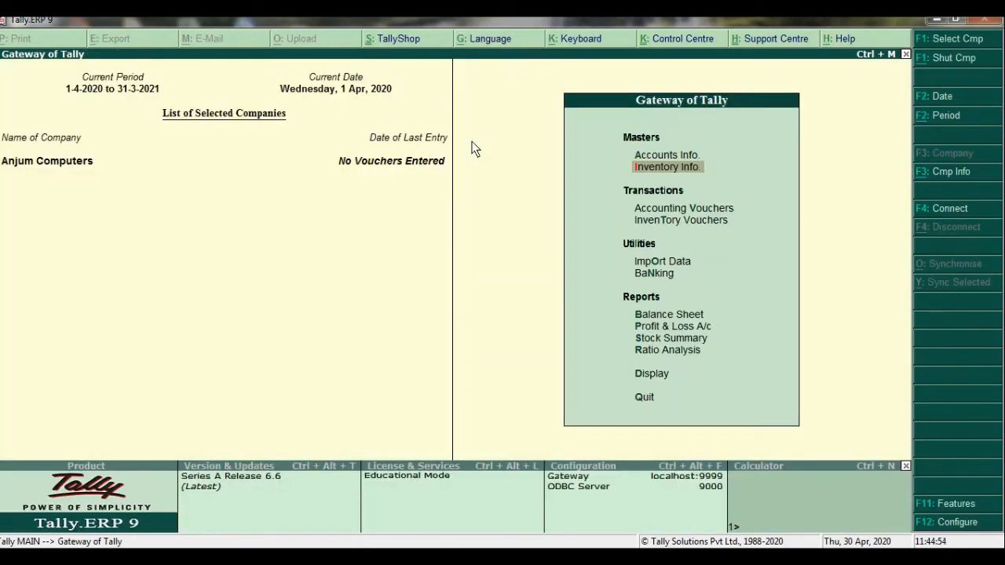
Step: Start a new single stock item named RICE under the Primary group, without an alias
key(Return)
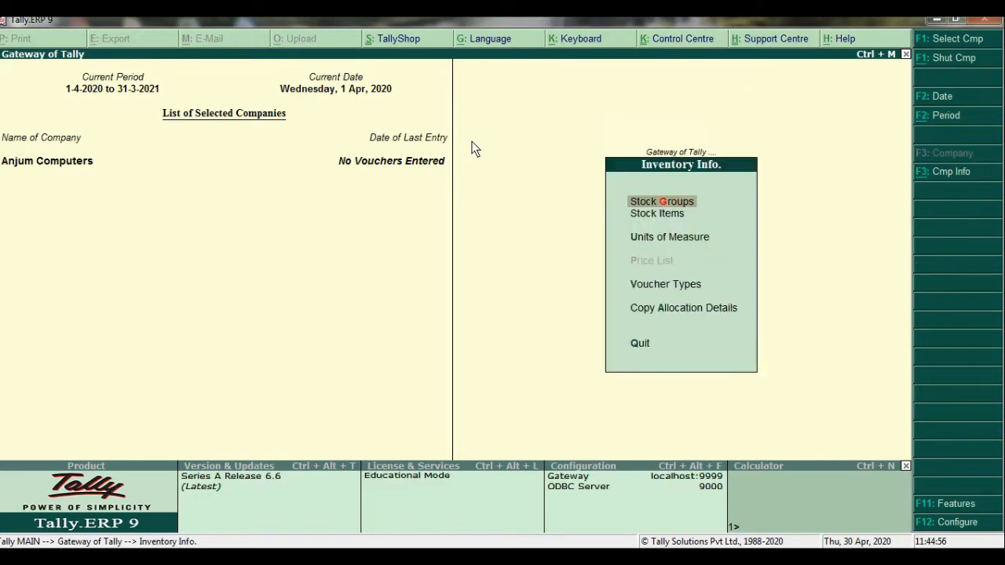
key(Down)
key(Return)
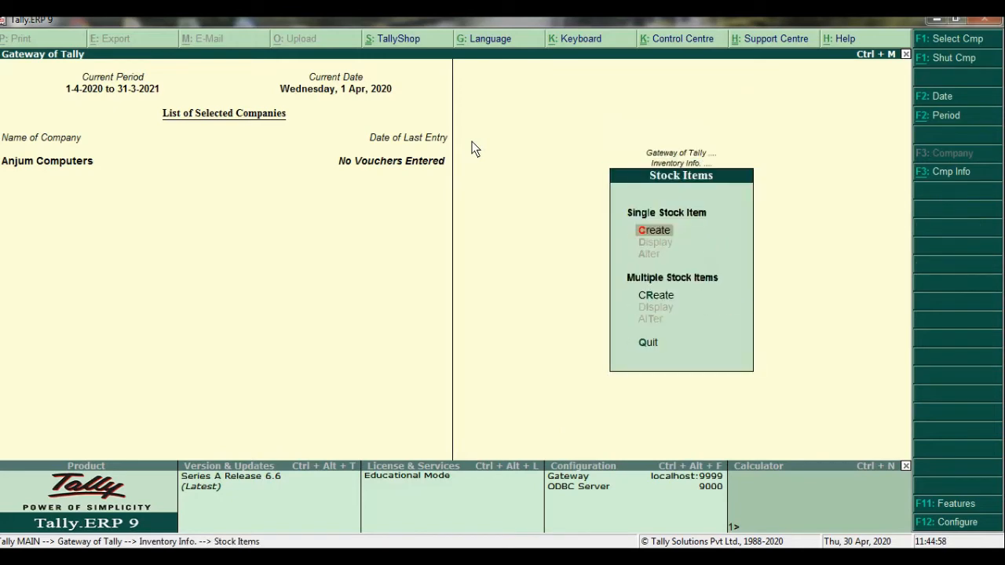
key(Return)
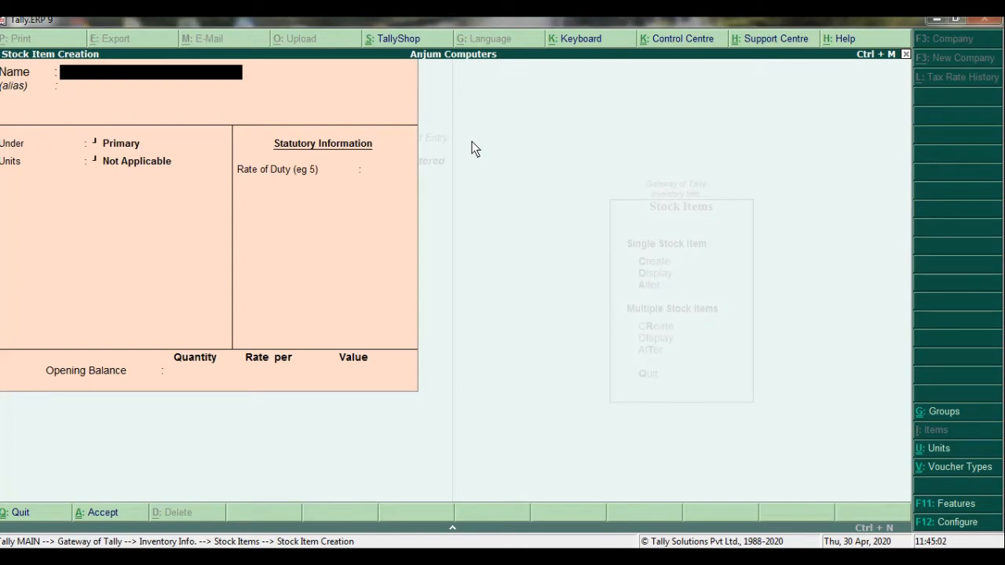
click(954, 18)
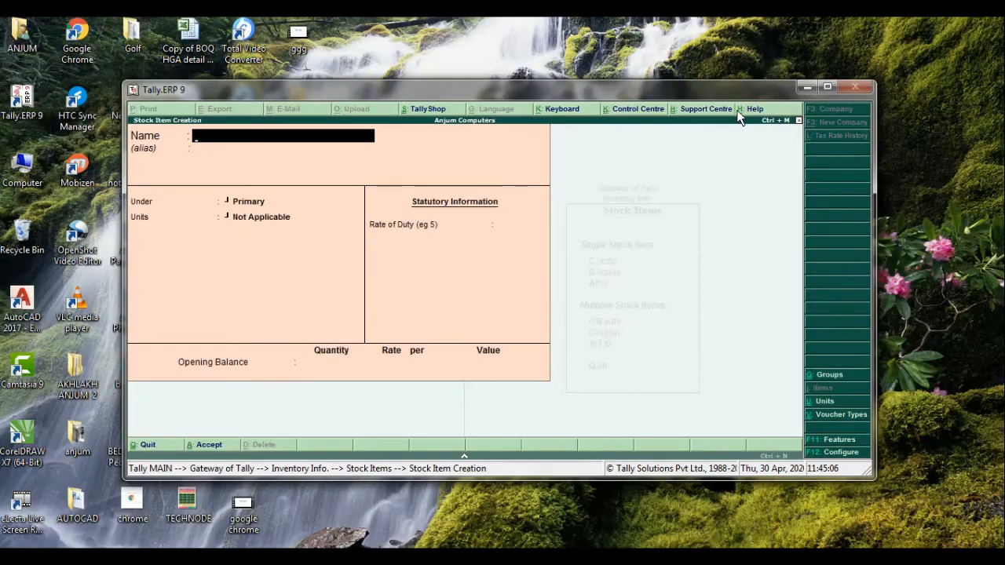
click(827, 87)
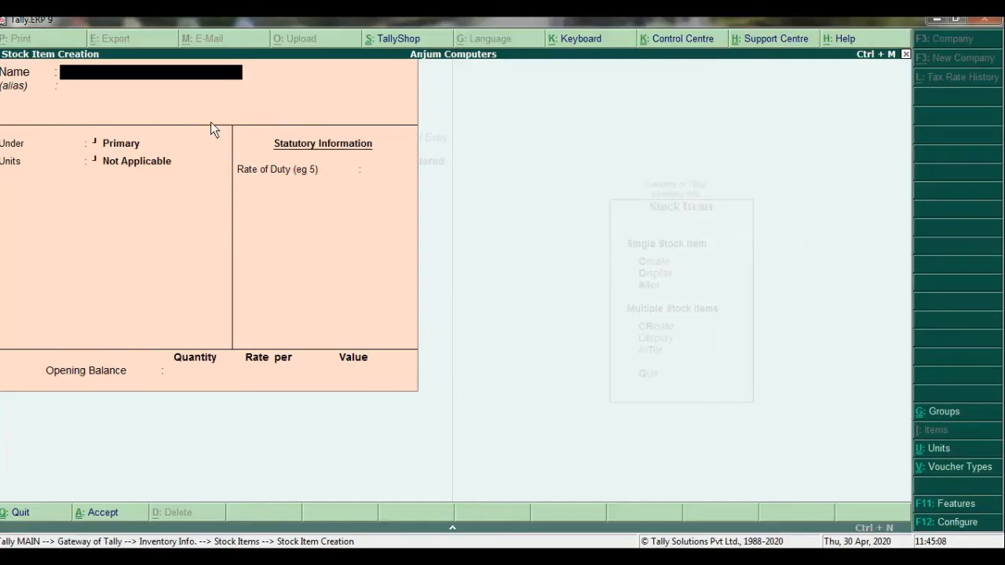
text(RICE)
key(Return)
key(Return)
key(Return)
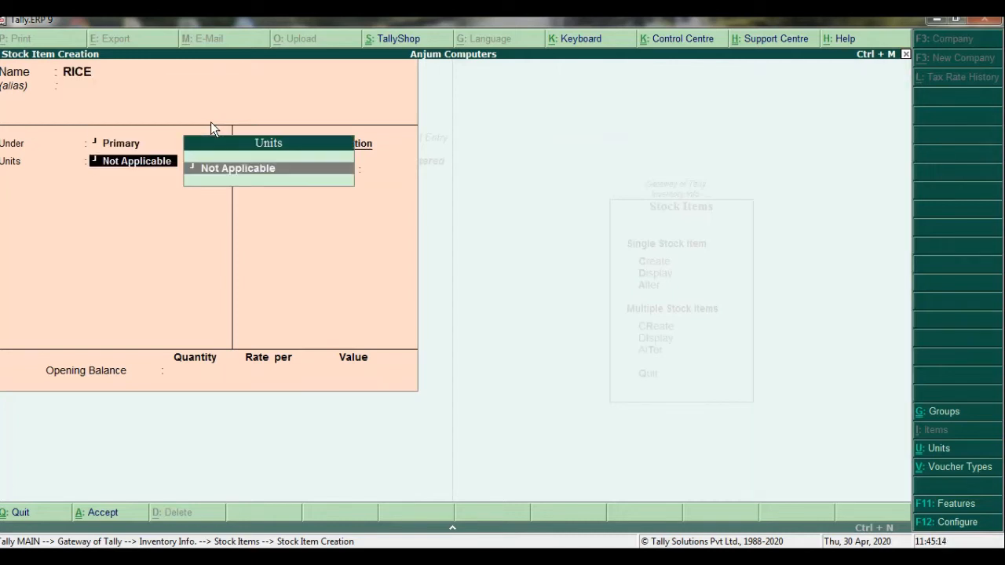
Step: Create the simple unit KG with 0 decimal places for RICE and save the stock item without an opening balance
key(alt+c)
text(KG)
key(Return)
key(Return)
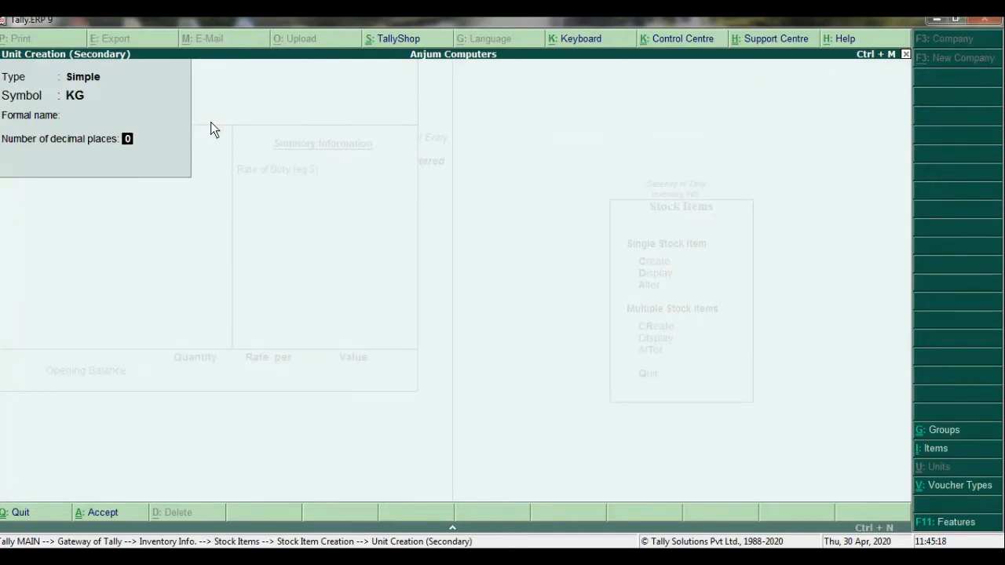
key(Return)
key(Return)
key(Return)
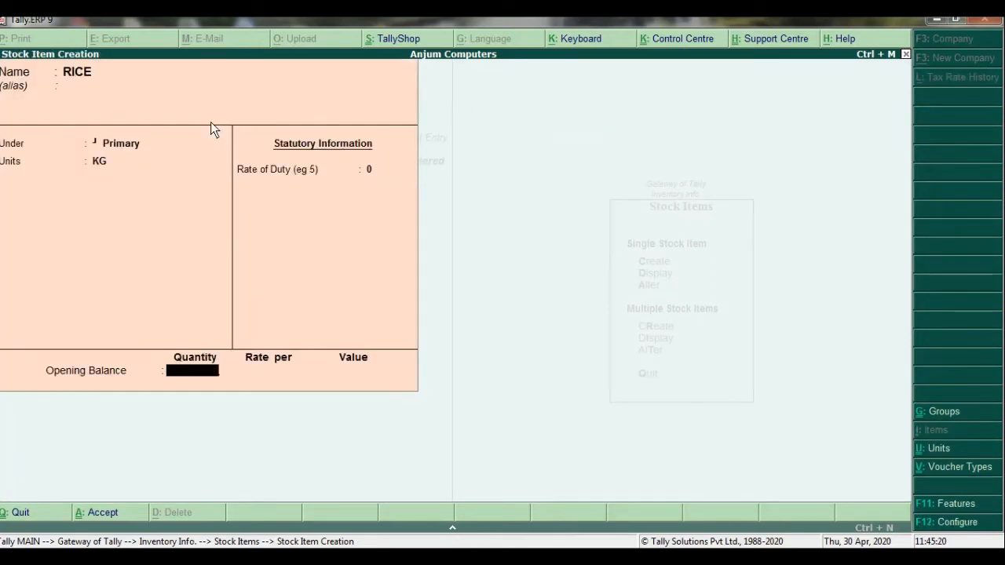
key(Return)
key(Return)
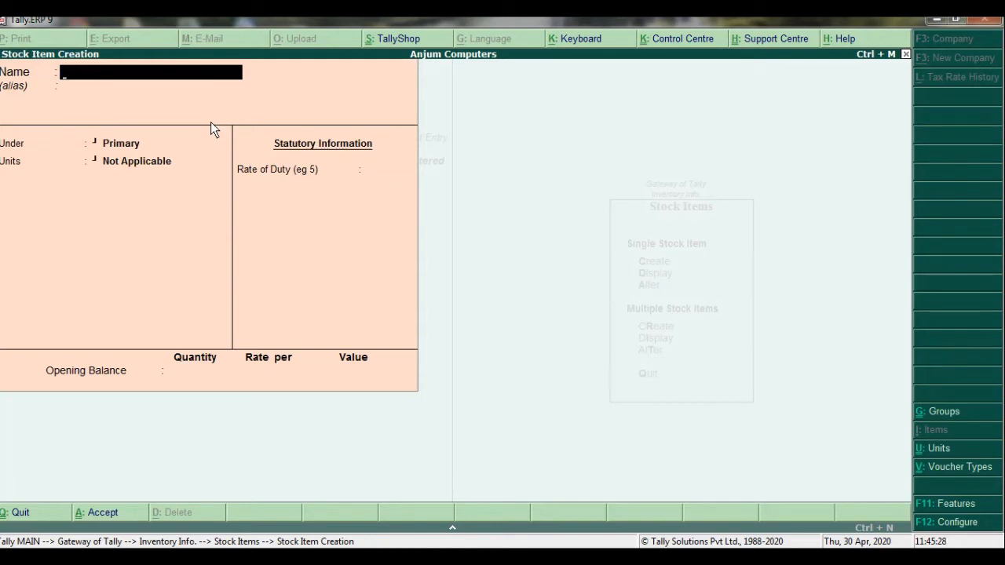
Step: Start a stock item named WHEAT under Primary and open the creation of a new unit for it
text(WHEAT)
key(Return)
key(Return)
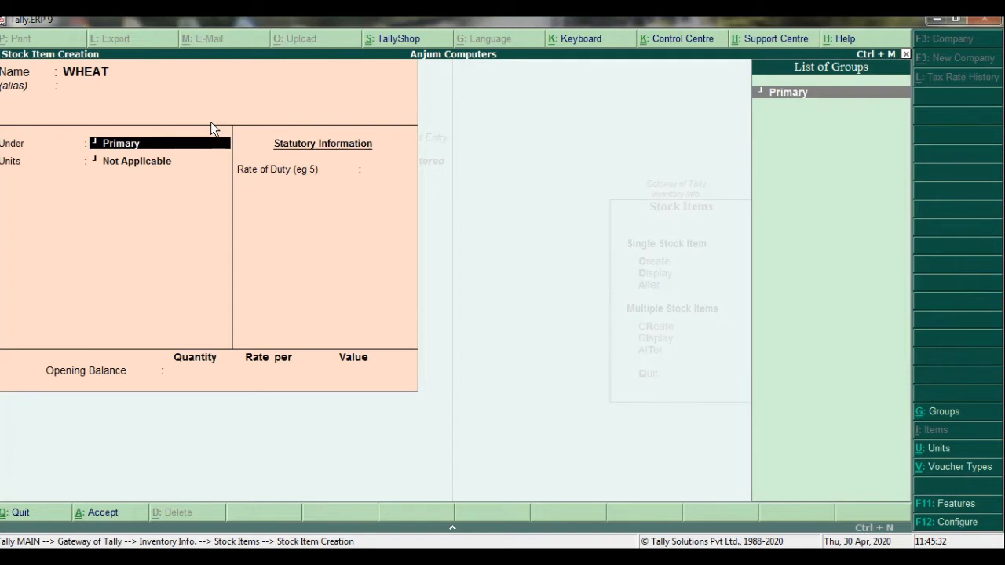
key(Return)
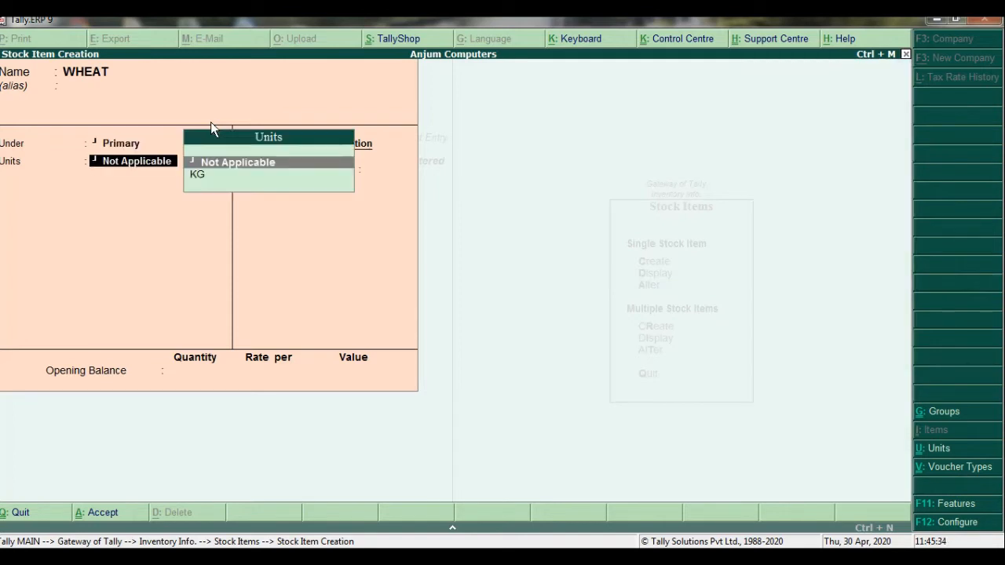
key(Down)
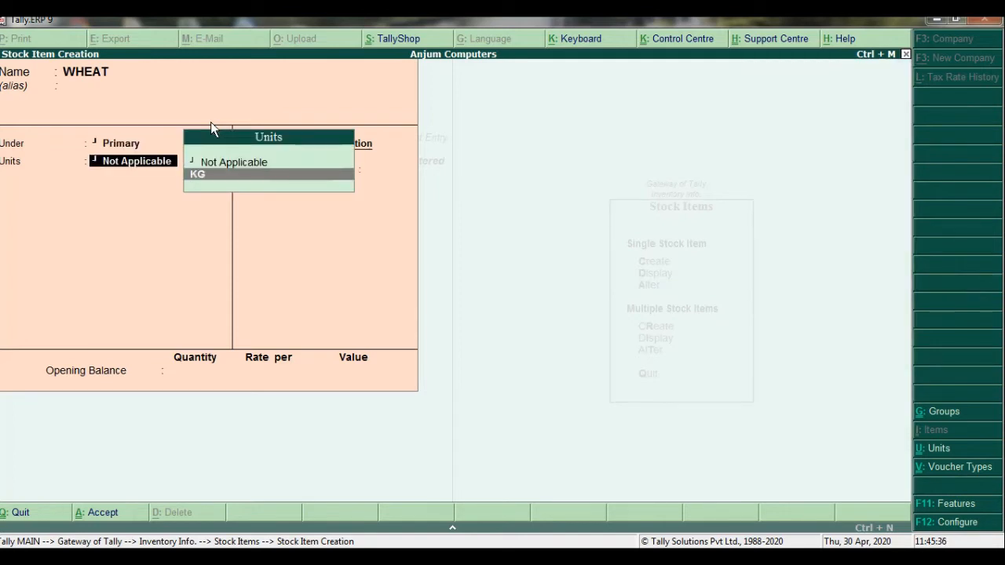
key(alt+c)
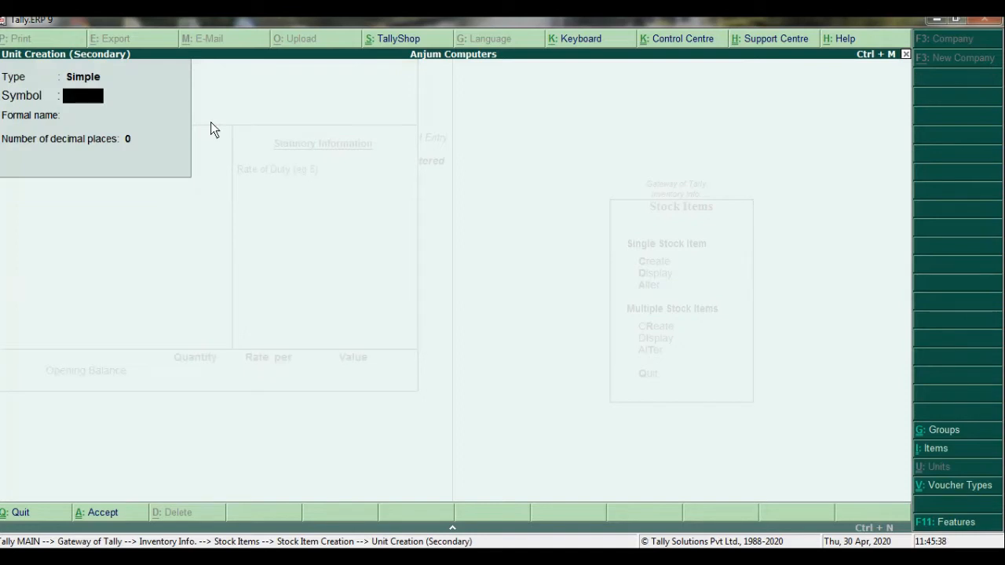
Step: Try to create a simple unit with the symbol 25 KG BAG
text(25 KG BAG)
key(Return)
key(Return)
key(Return)
key(Return)
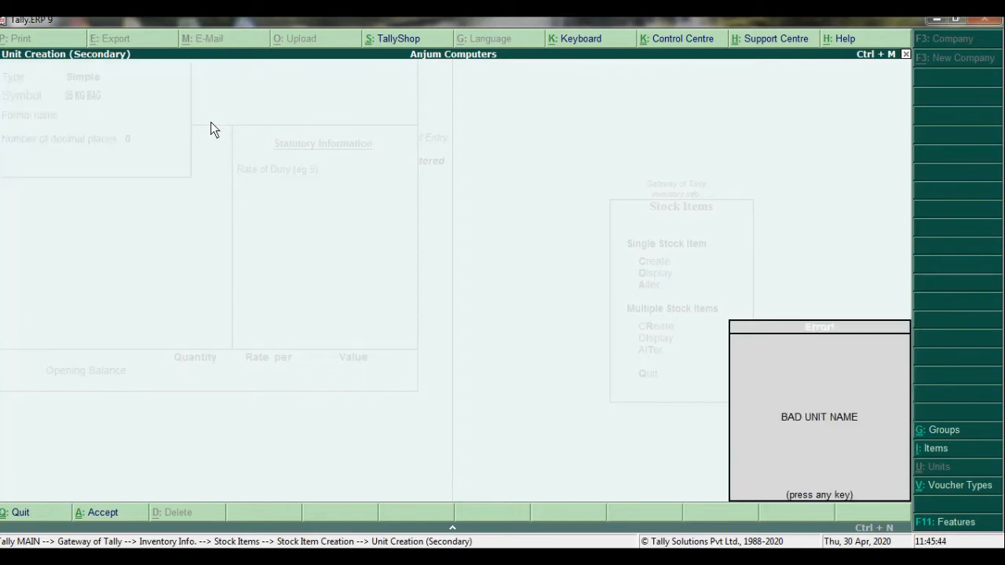
key(Return)
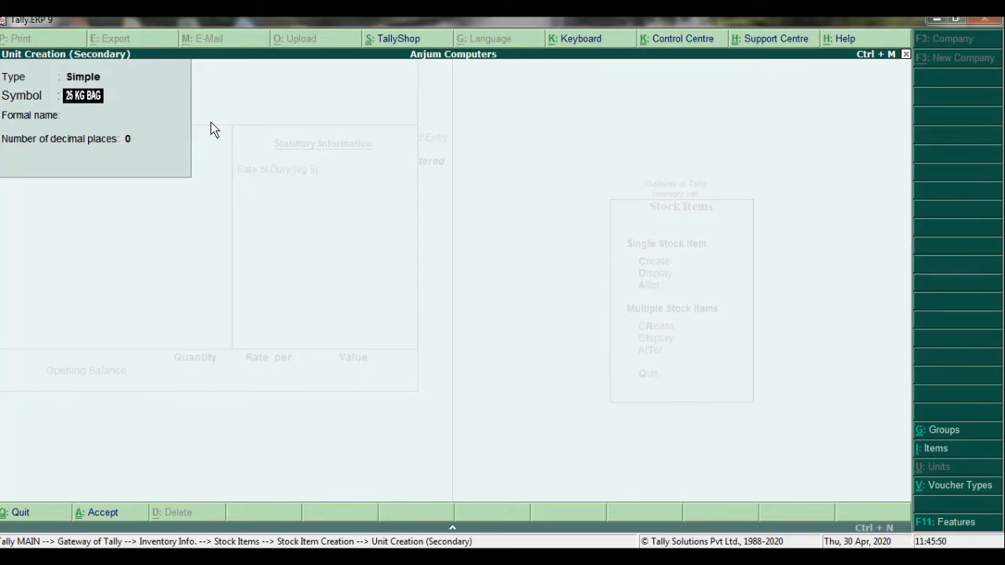
Step: Create the unit with the symbol BAG and 0 decimal places for WHEAT, and save the stock item
text(BAG)
key(Return)
key(Return)
key(Return)
key(Return)
key(Return)
key(Return)
key(Return)
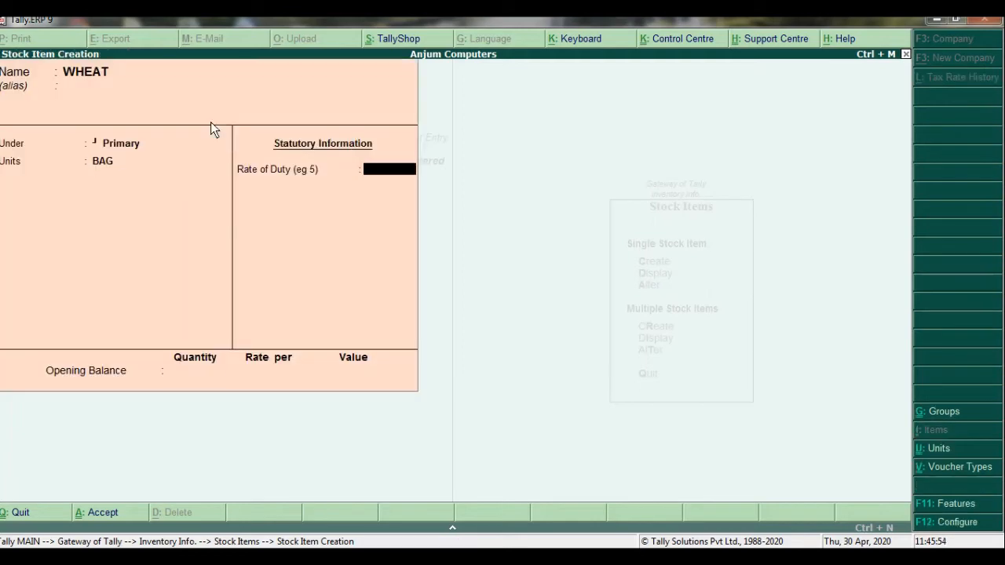
key(Return)
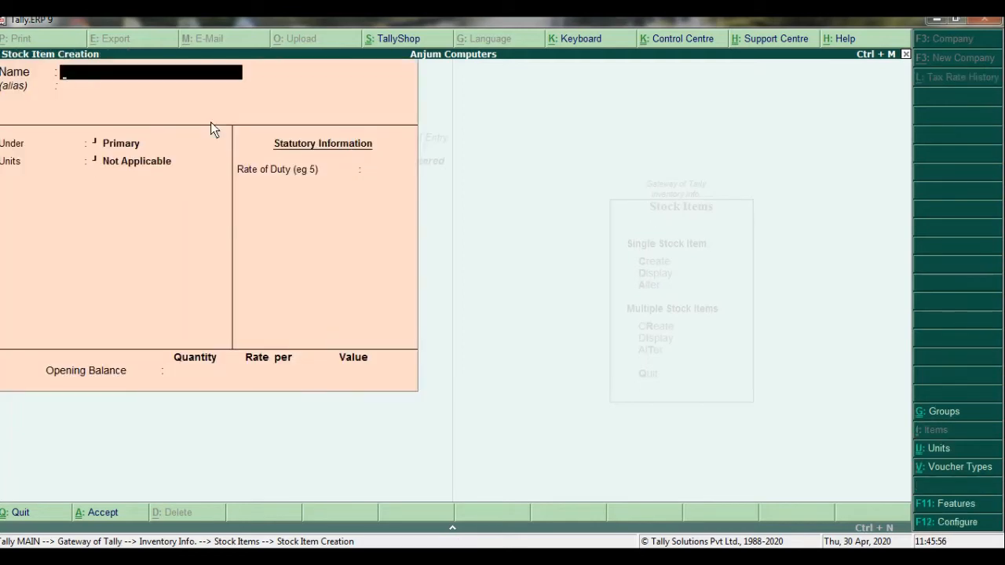
Step: Leave stock item creation and open the price list for All Items at price level LEVEL 1, applicable from 1-Apr-2020
key(Escape)
key(Return)
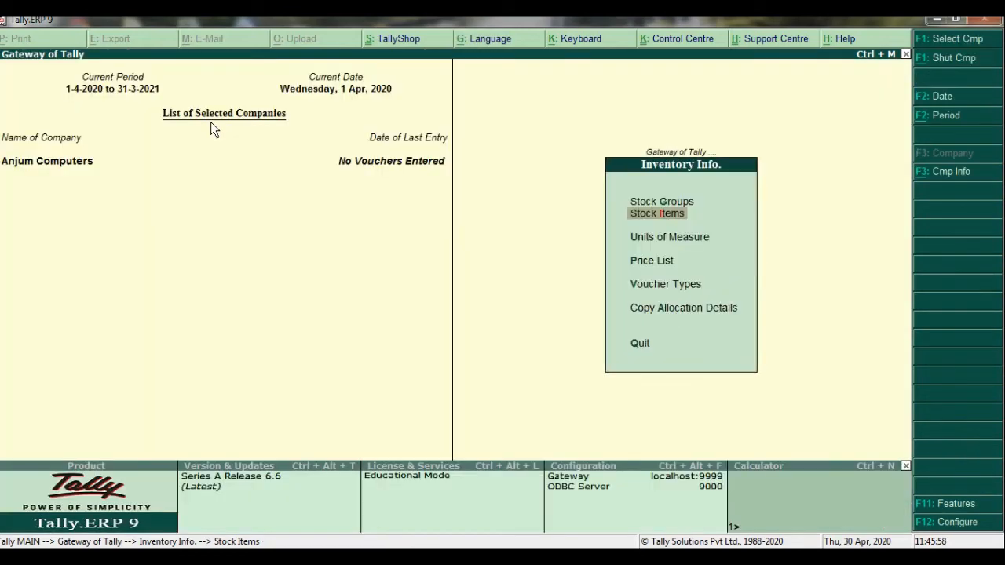
key(Escape)
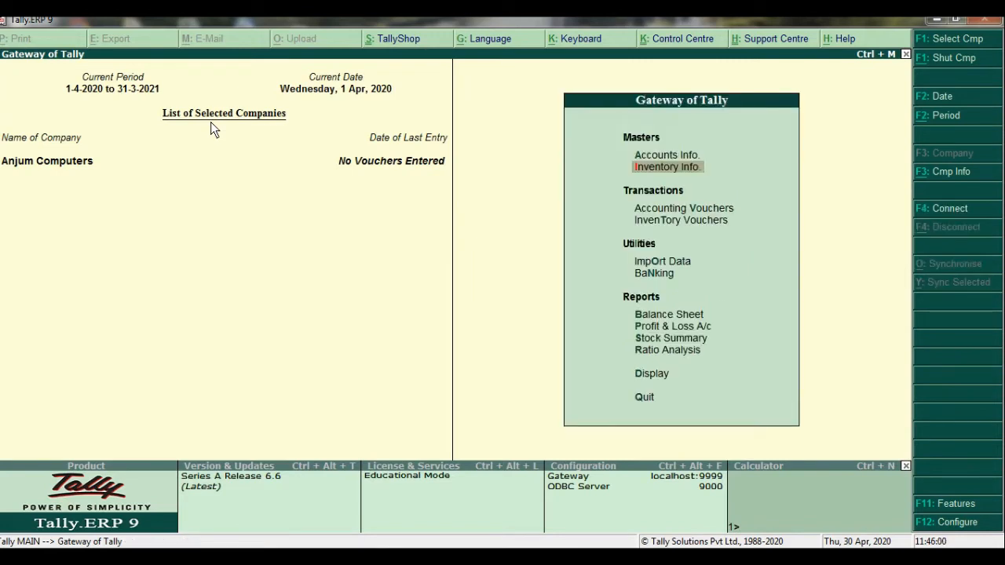
key(Return)
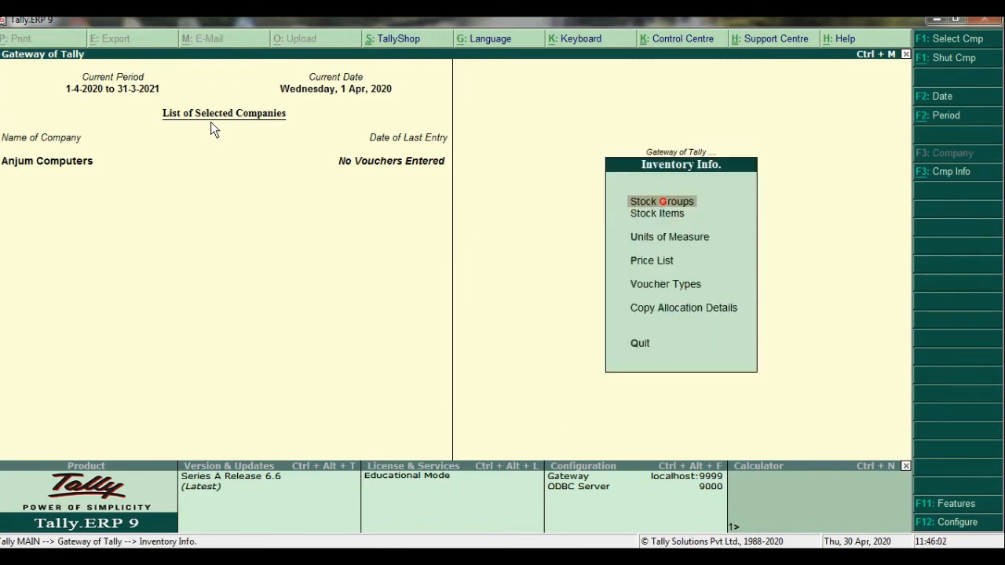
key(Down)
key(Down)
key(Down)
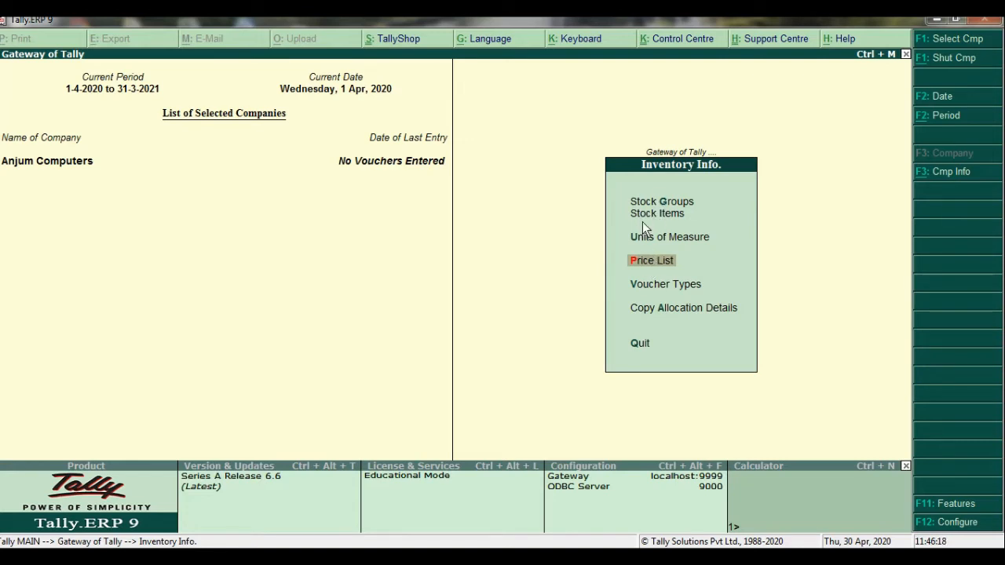
key(Return)
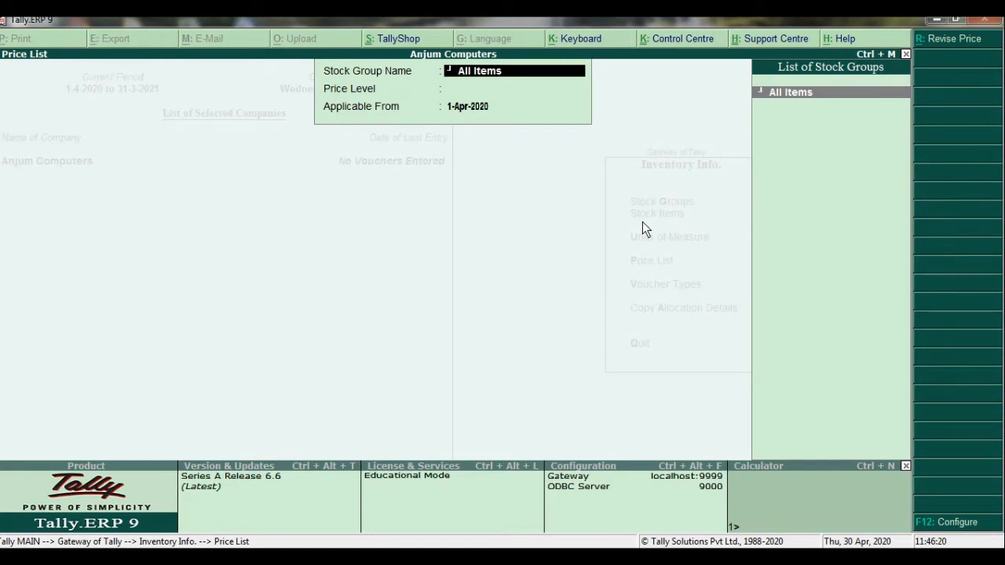
key(Return)
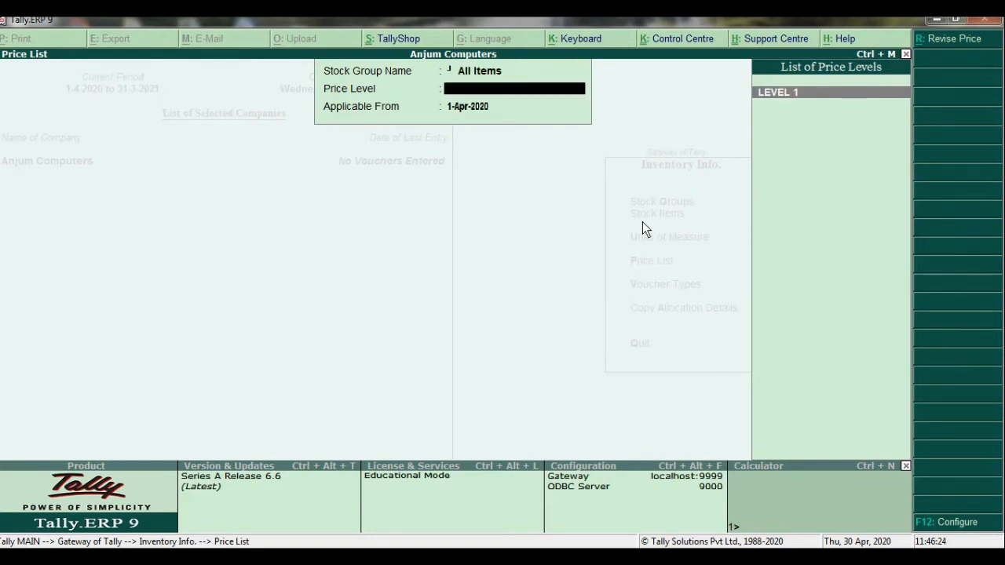
key(Return)
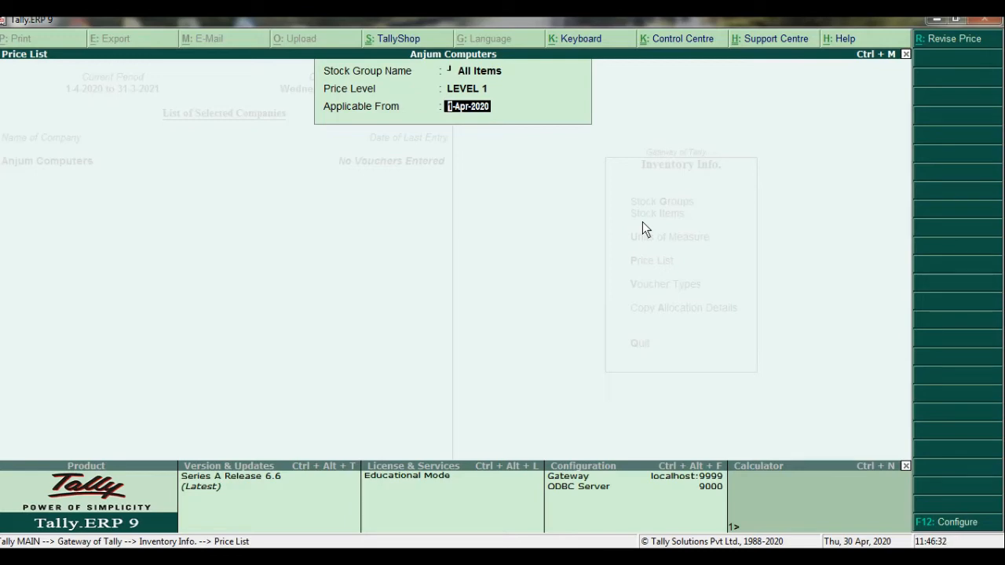
key(Return)
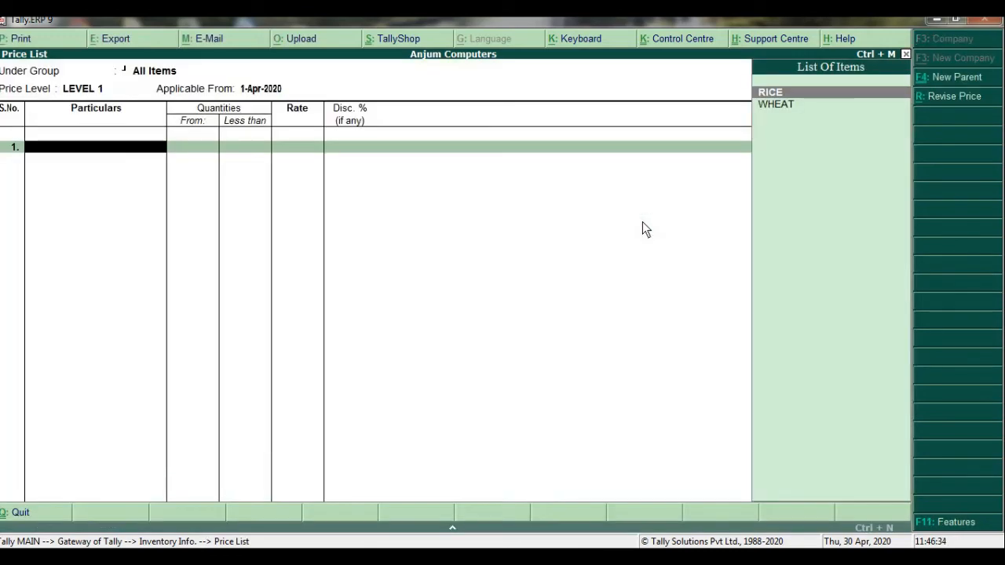
Step: Add RICE to the price list with a rate of 42 per KG for quantities less than 50 KG, without discount
key(Return)
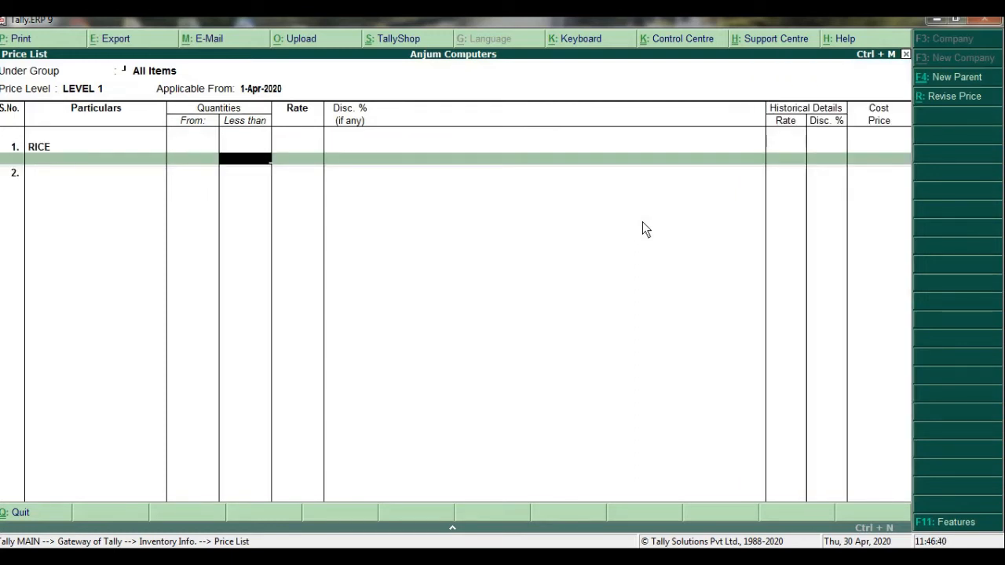
text(4)
key(BackSpace)
text(50)
key(Return)
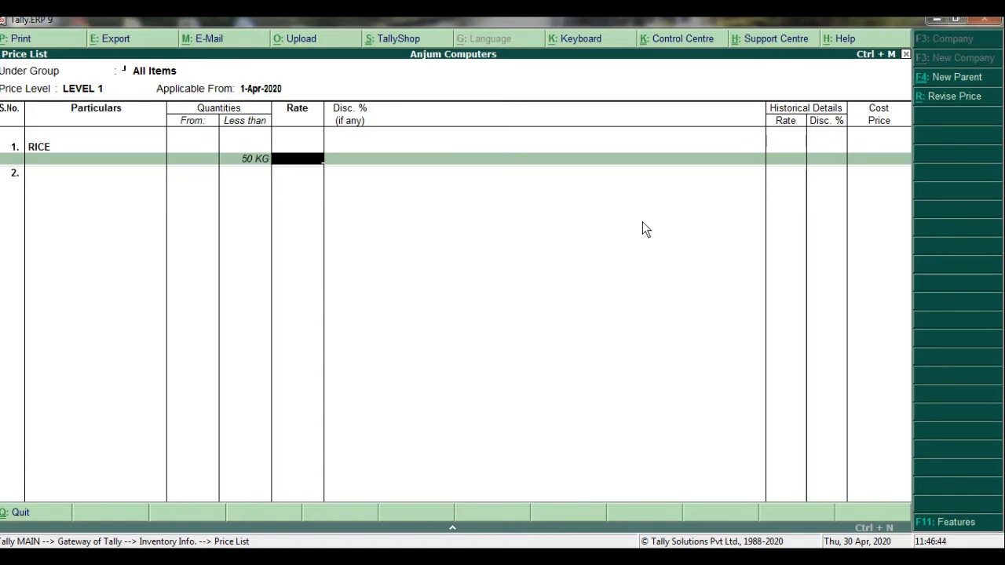
text(42)
key(Return)
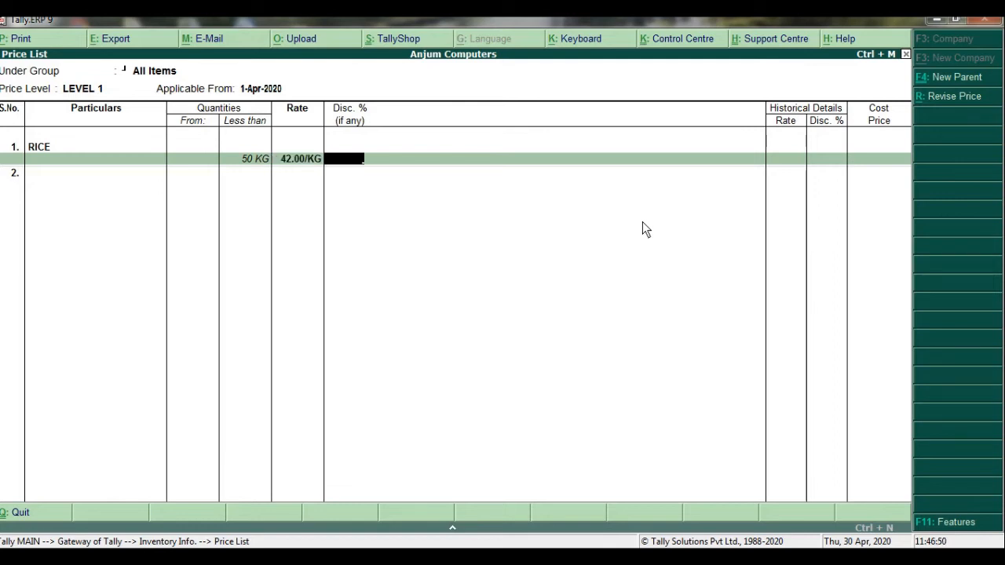
key(Return)
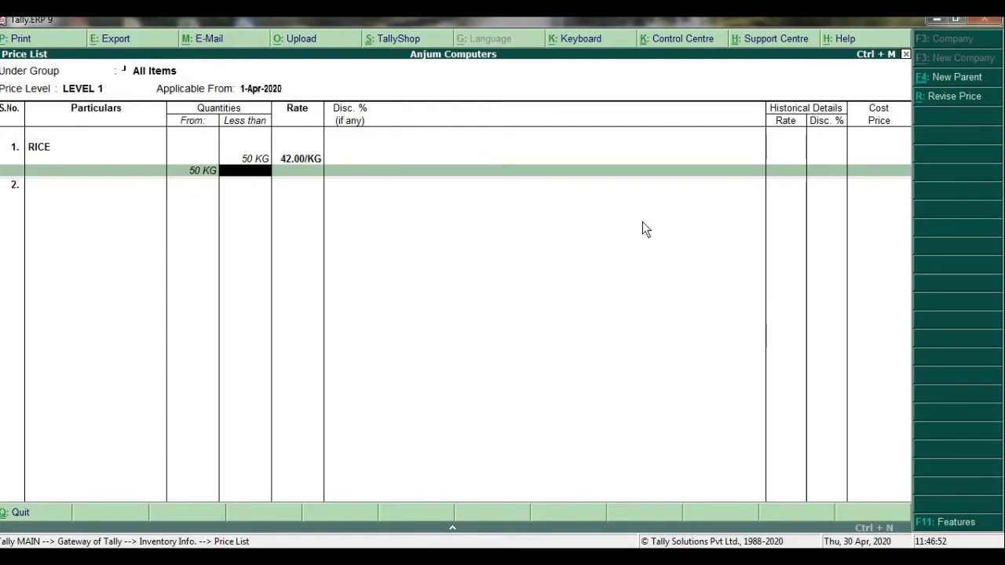
Step: Add a RICE price slab from 50 KG to less than 100 KG at 41 per KG with a 0.30% discount
text(100)
key(Return)
text(41)
key(Return)
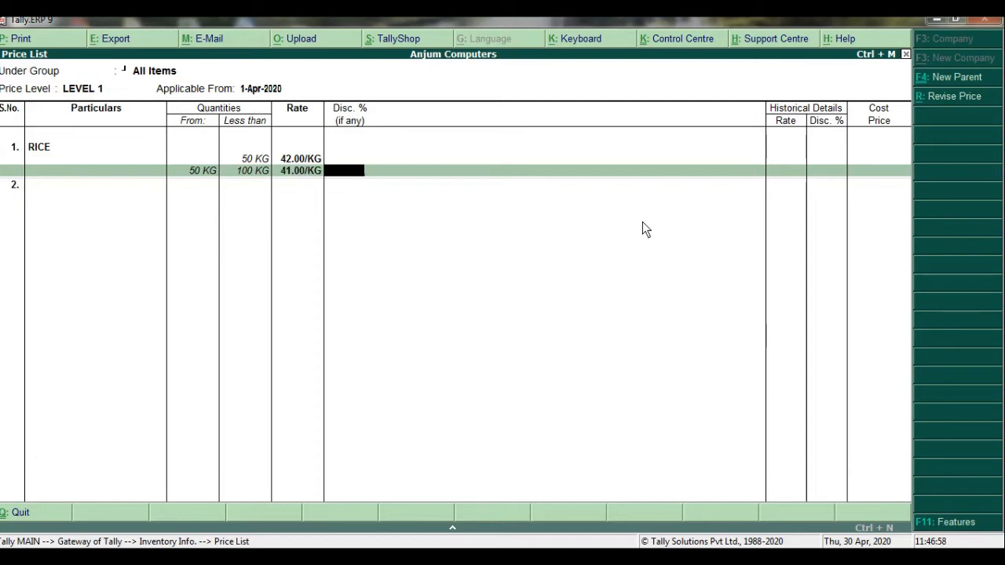
text(0.1)
key(BackSpace)
text(32)
key(BackSpace)
text(0)
key(Return)
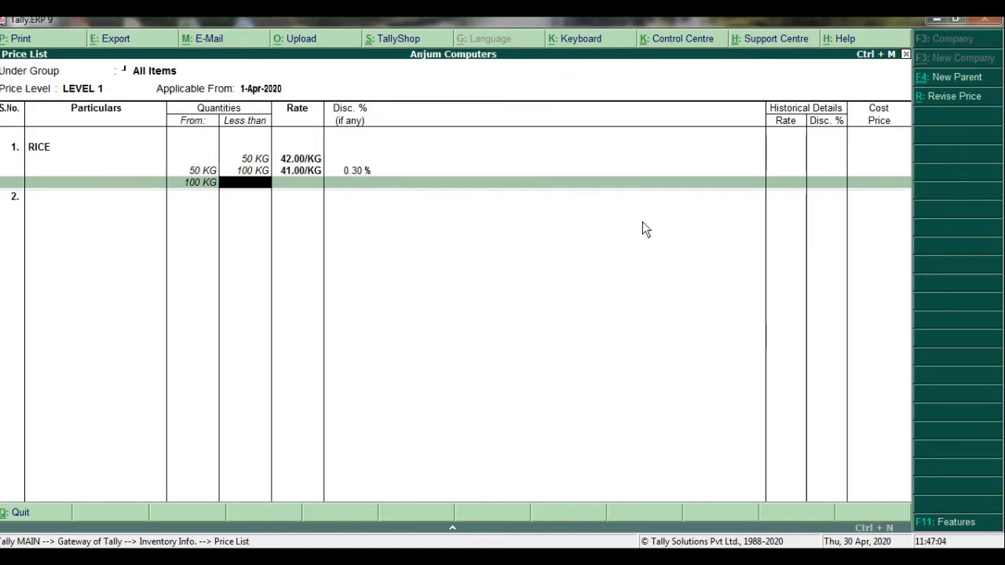
Step: Add a RICE price slab from 100 KG to less than 200 KG at 40 per KG with a 0.40% discount
text(200)
key(Return)
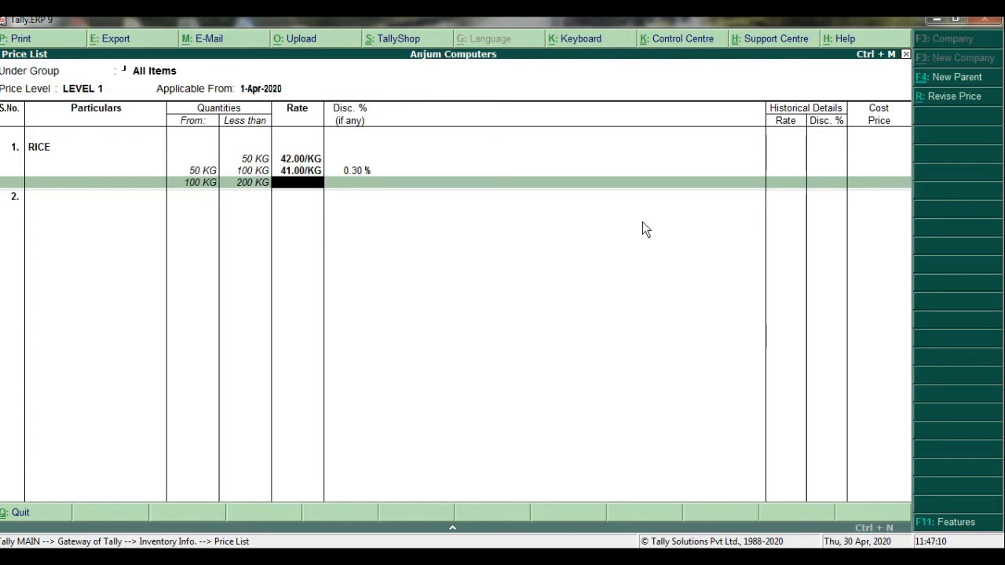
text(40)
key(Return)
text(0.45)
key(BackSpace)
key(Return)
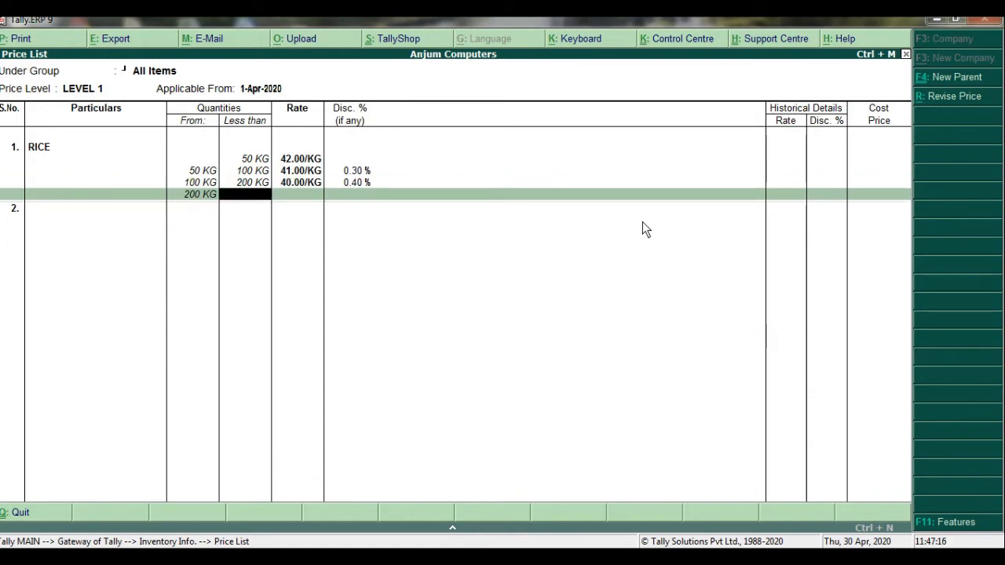
Step: Add a RICE price slab from 200 KG to less than 500 KG at 39 per KG with a 1% discount
text(500)
key(Return)
text(39)
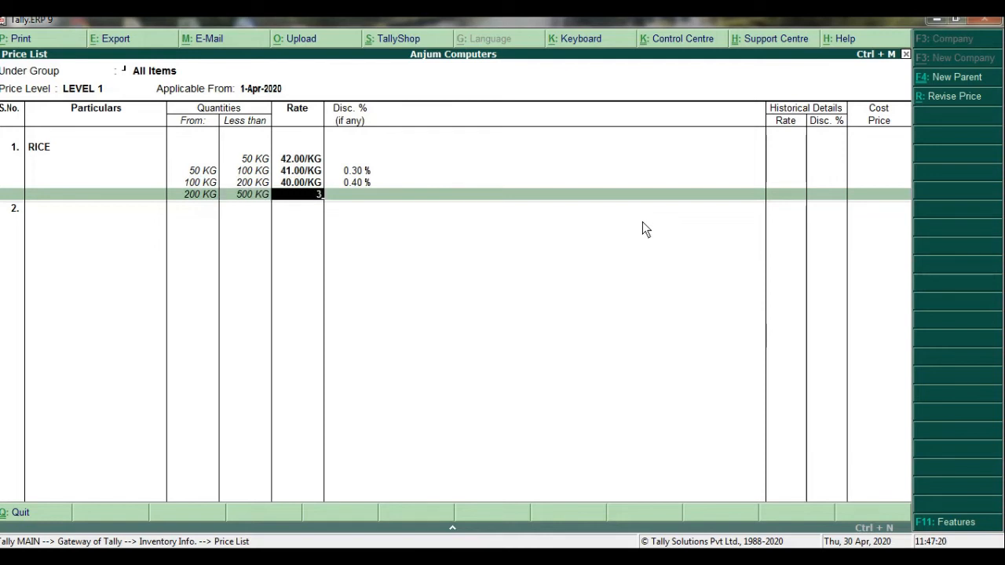
key(Return)
text(1)
key(Return)
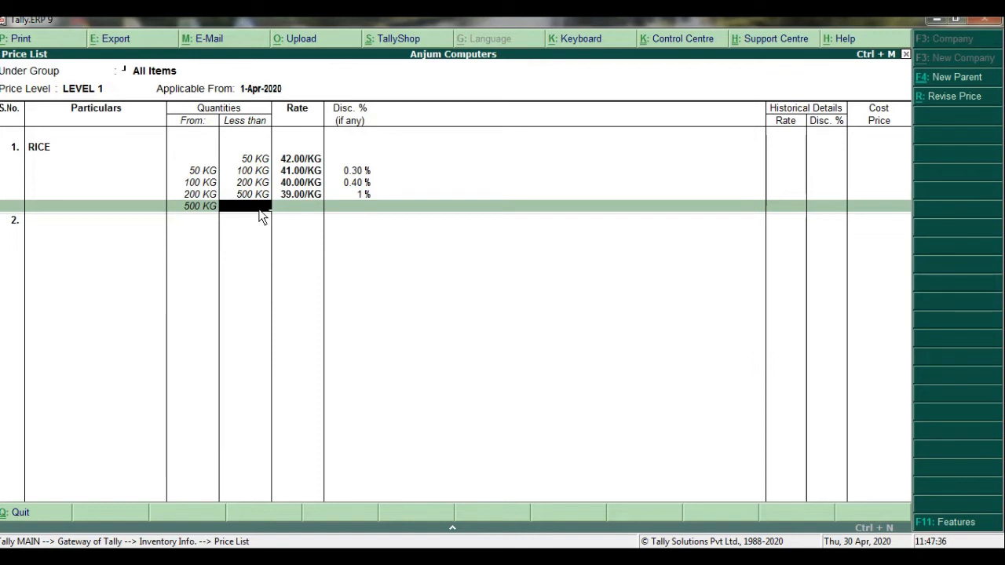
Step: Add the open-ended RICE price slab from 500 KG upward at 38 per KG with a 1% discount
key(Return)
text(38)
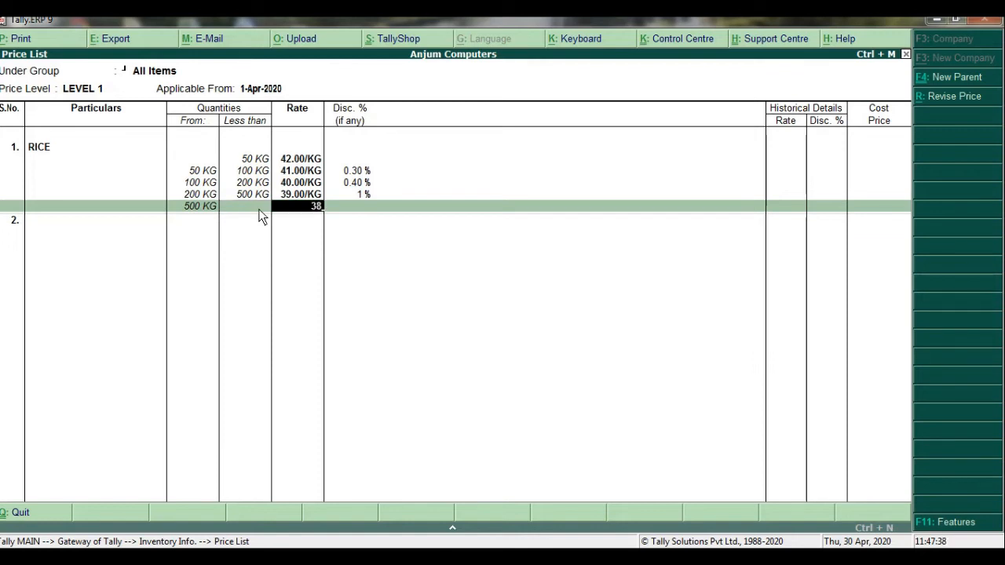
key(Return)
text(1)
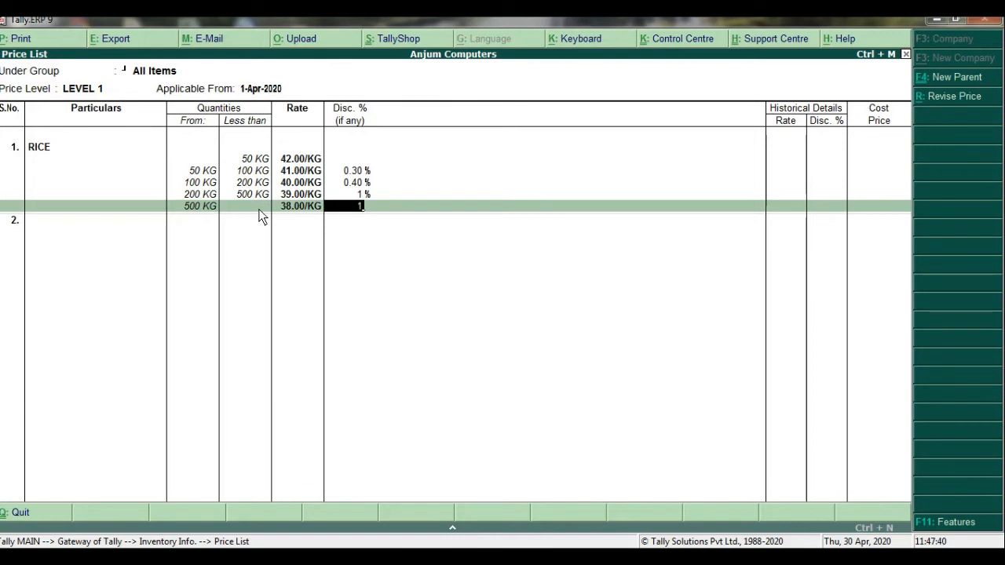
key(Return)
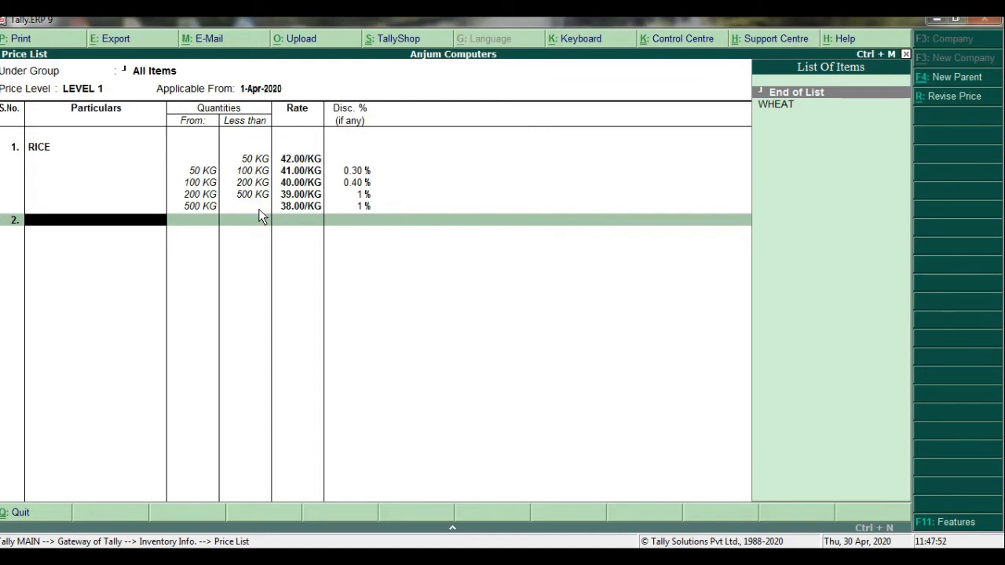
Step: Add WHEAT to the price list with a rate of 20 per BAG for quantities less than 5 BAG, without discount
key(Down)
key(Return)
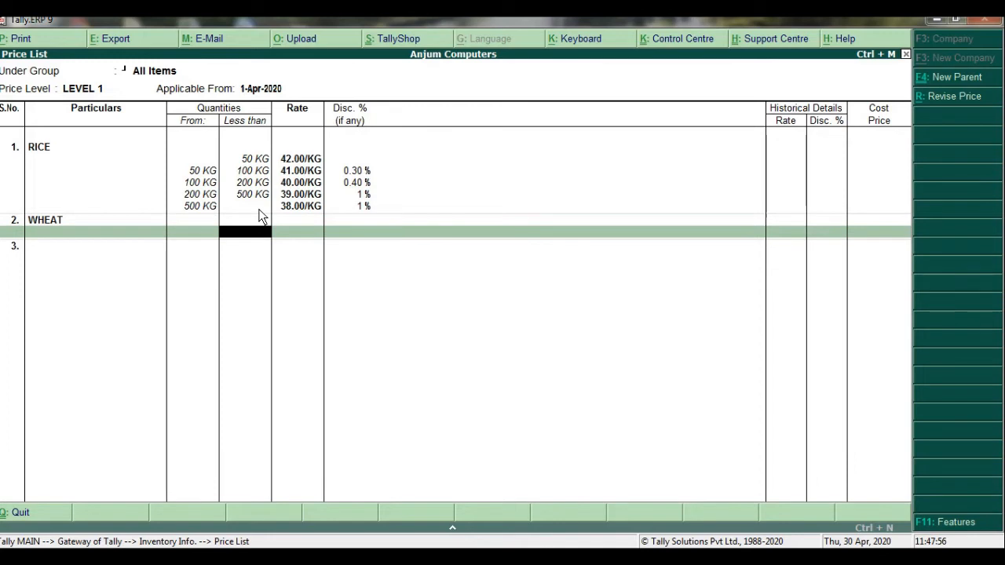
text(50)
key(Return)
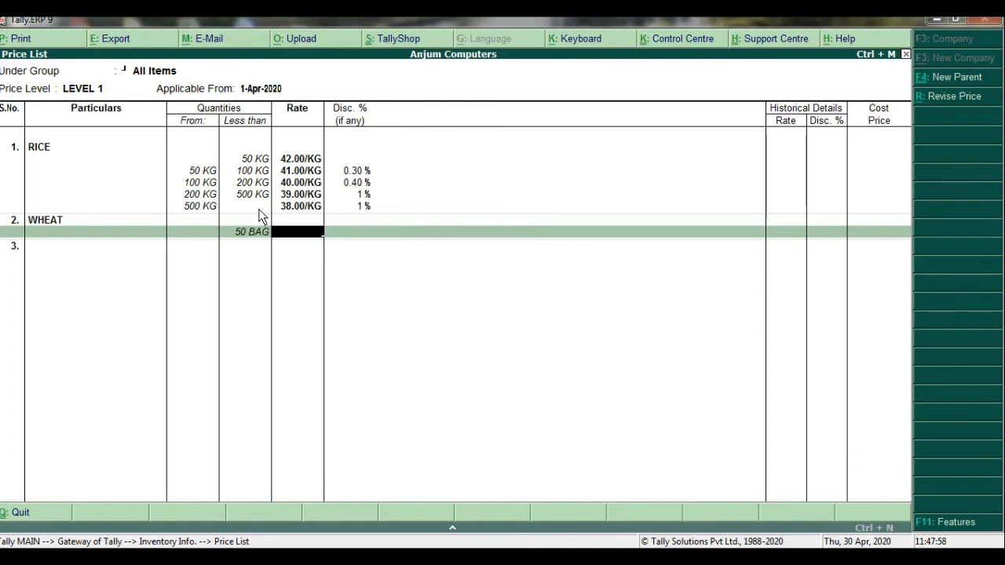
key(BackSpace)
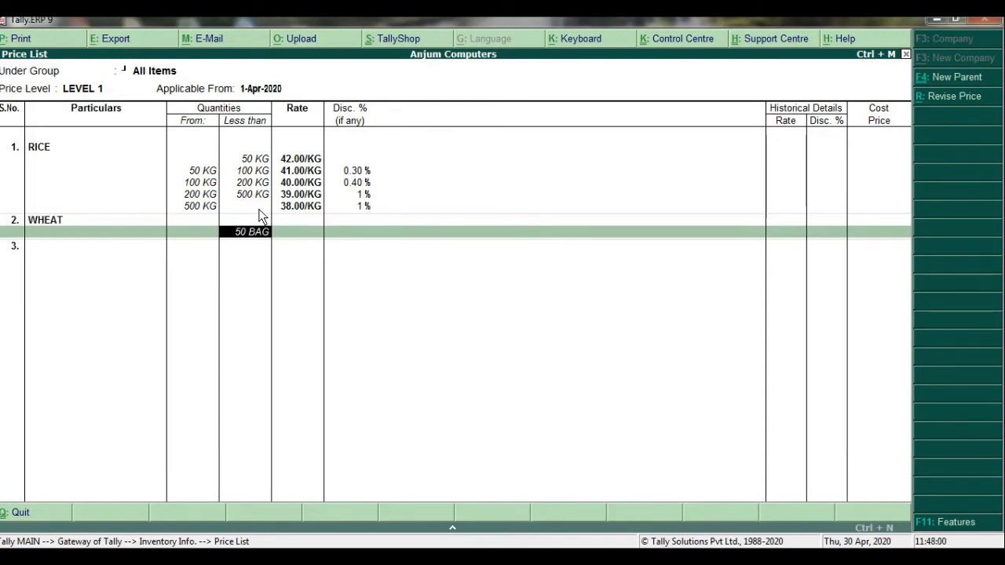
text(5)
key(Return)
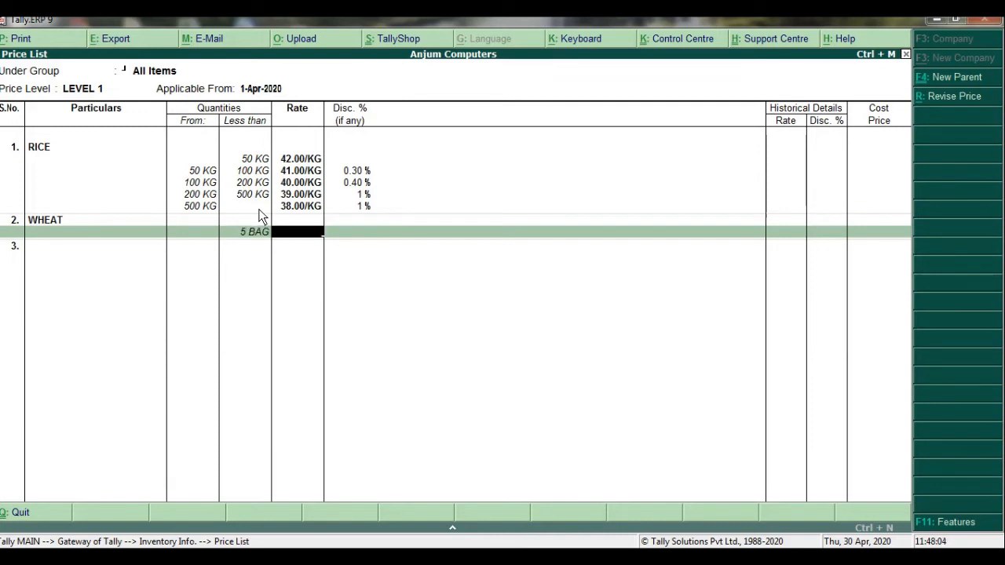
text(20)
key(Return)
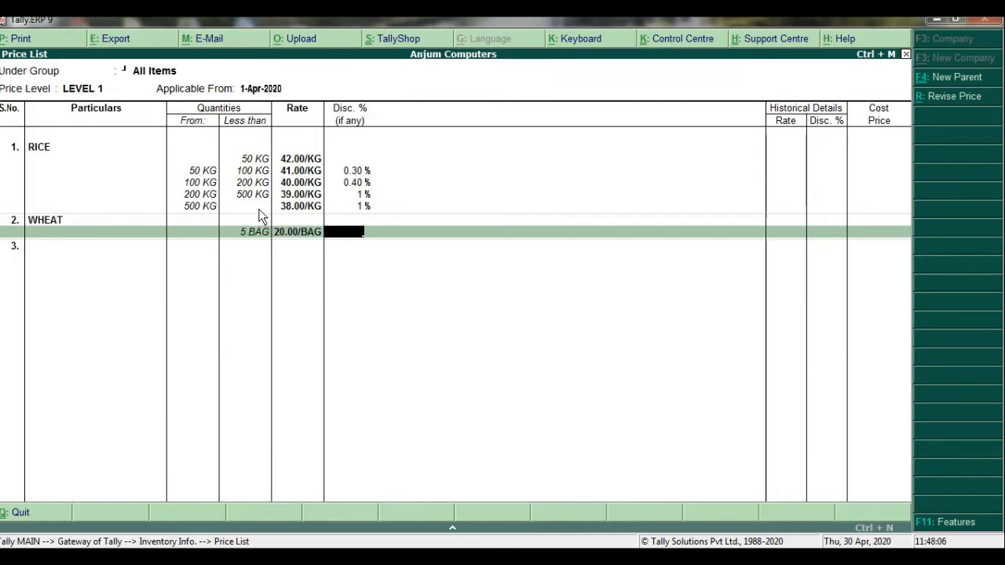
key(Return)
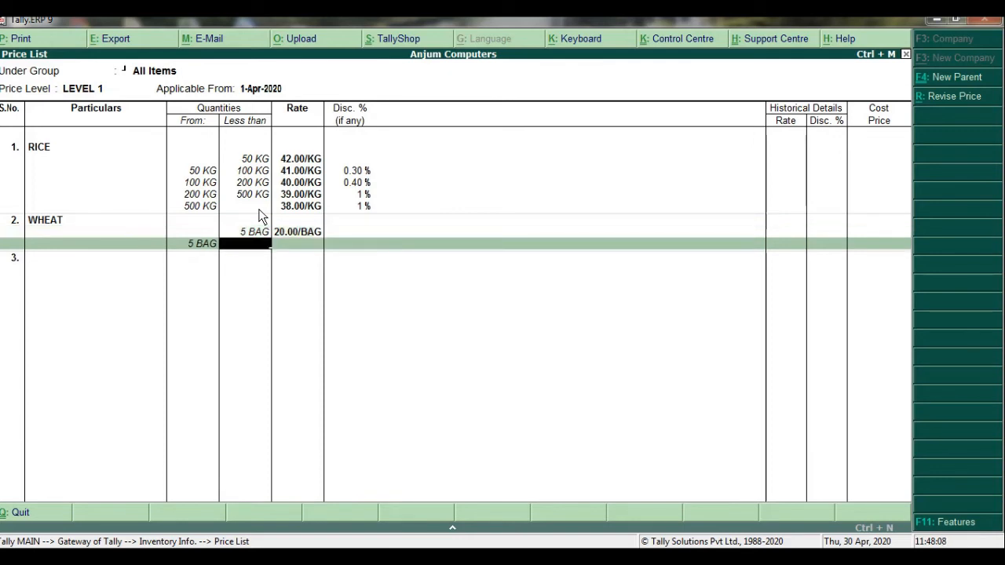
Step: Add a WHEAT price slab from 5 BAG to less than 20 BAG at 19 per BAG, without discount
text(20)
key(Return)
text(19)
key(Return)
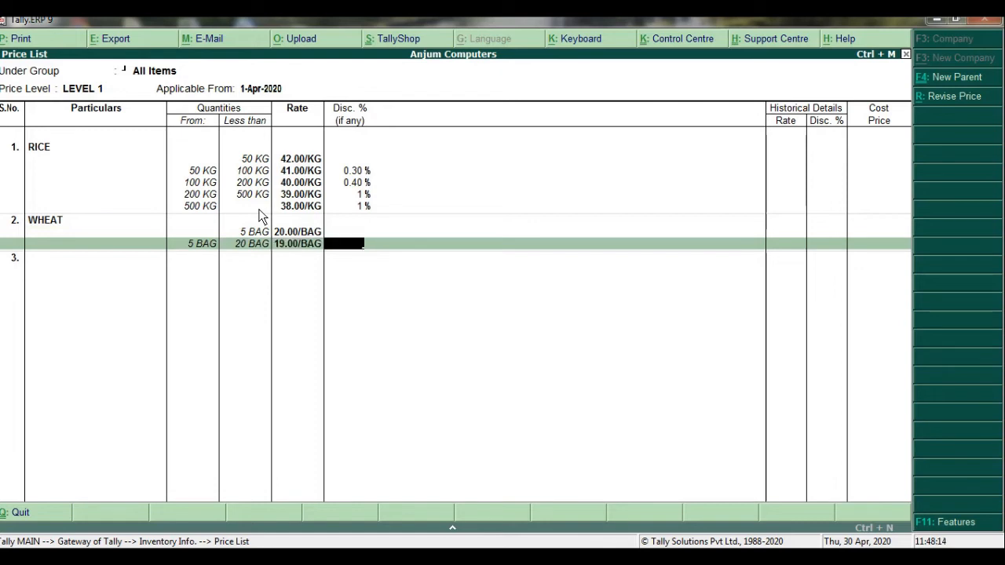
key(Return)
Step: Add a WHEAT price slab from 20 BAG to less than 50 BAG at 18 per BAG with a 1% discount
text(50)
key(Return)
text(18)
key(Return)
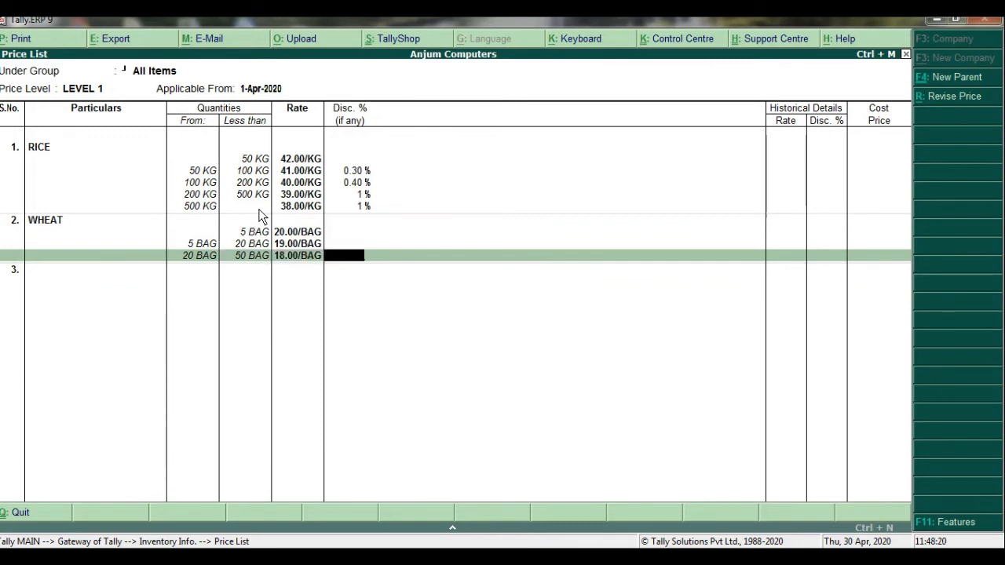
text(1)
key(Return)
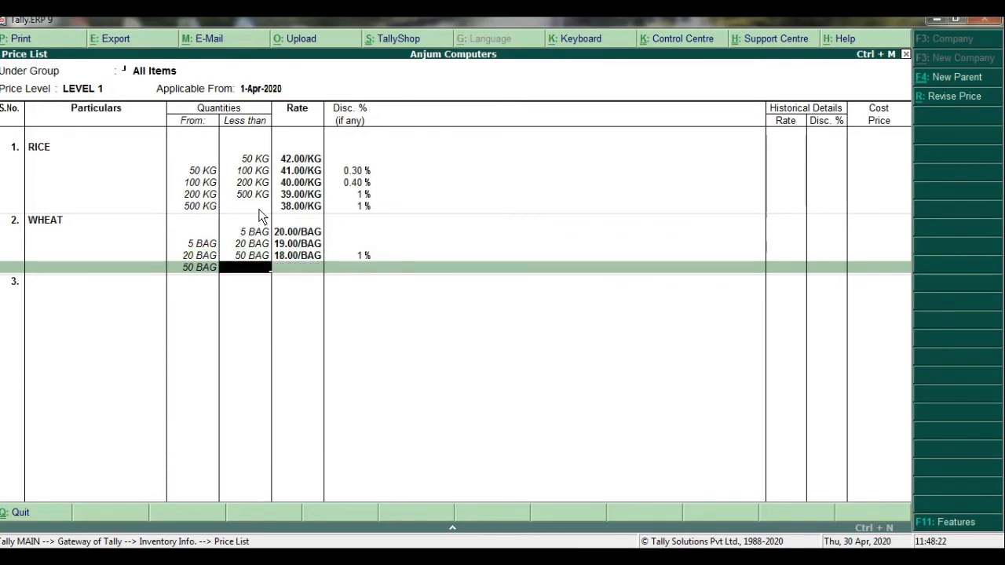
Step: Add a WHEAT price slab from 50 BAG to less than 100 BAG at 18 per BAG with a 1.50% discount
text(100)
key(Return)
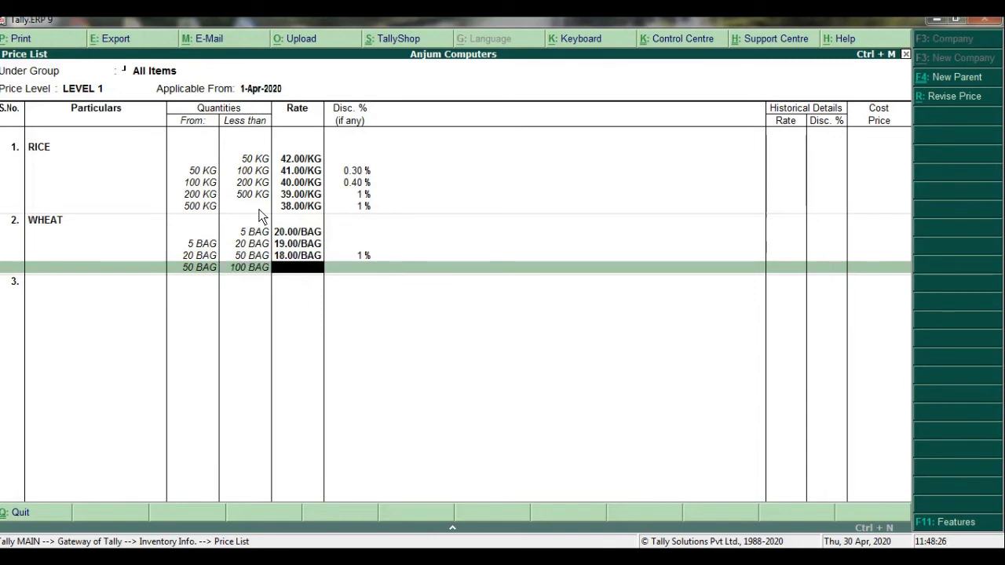
text(18)
key(Return)
text(1.5)
key(Return)
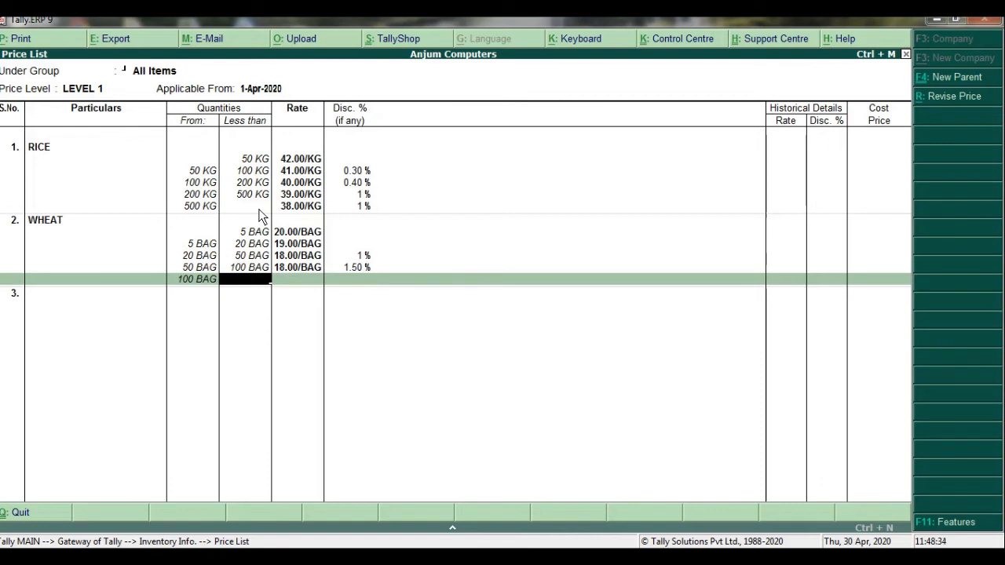
Step: Add the open-ended WHEAT slab from 100 BAG upward at 17 per BAG with a 1% discount, and save the price list
key(Return)
text(17)
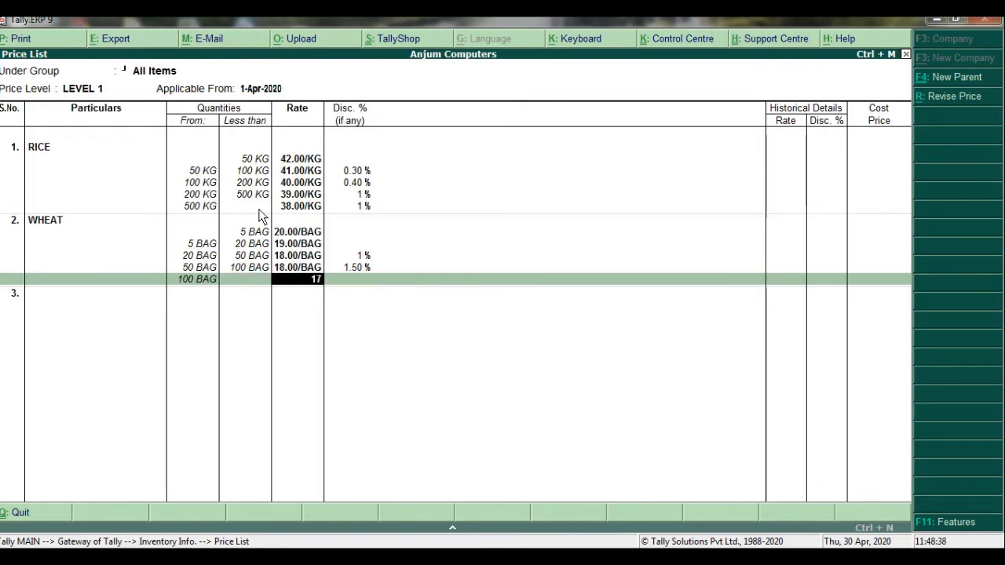
key(Return)
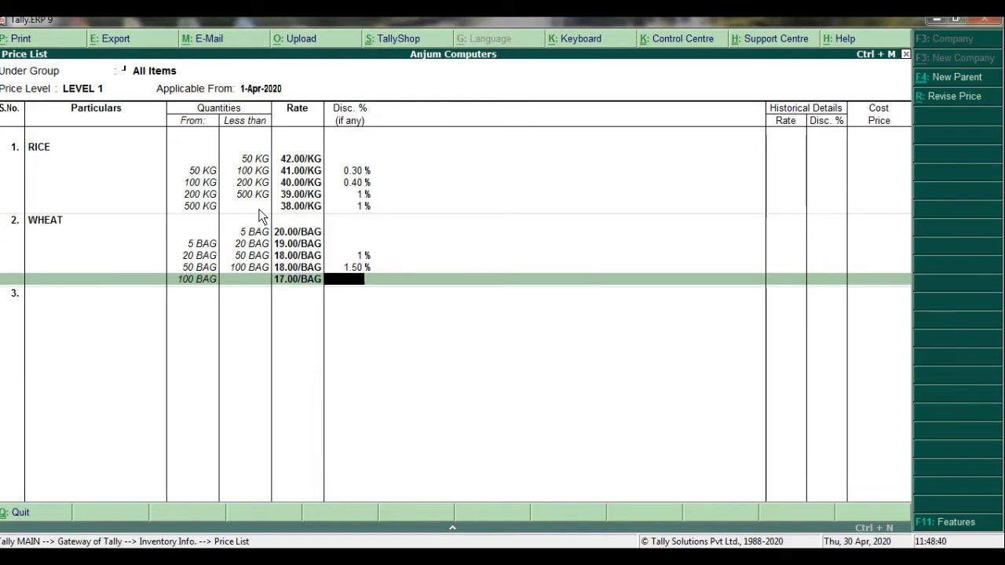
key(Return)
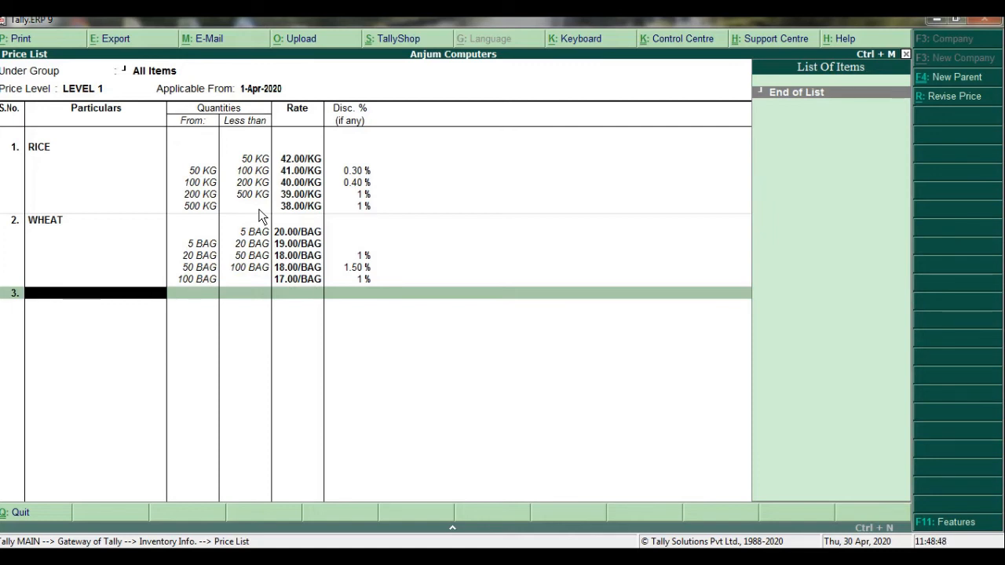
key(Return)
key(Return)
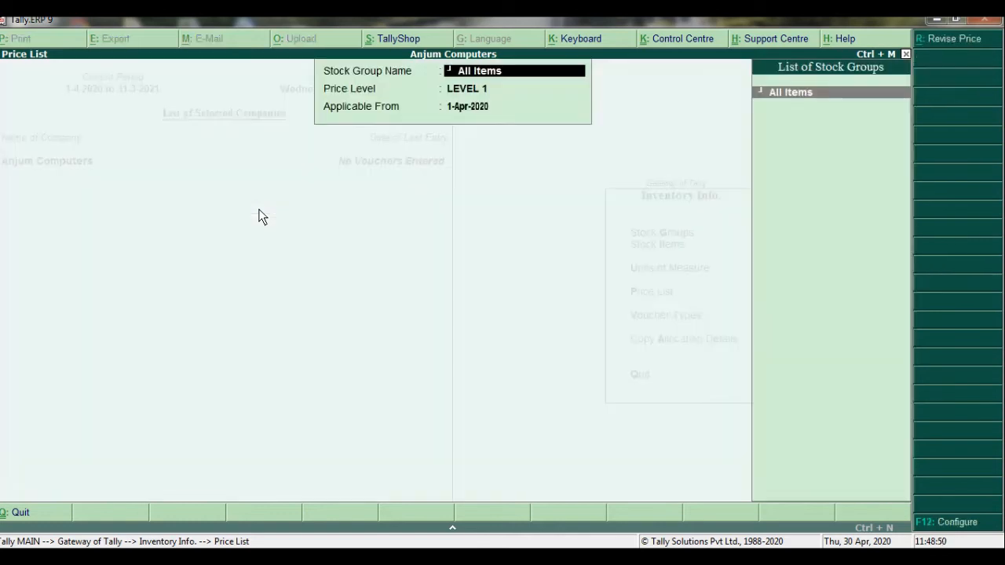
Step: Leave the price list setup and open a new sales voucher for accounting voucher creation
key(Return)
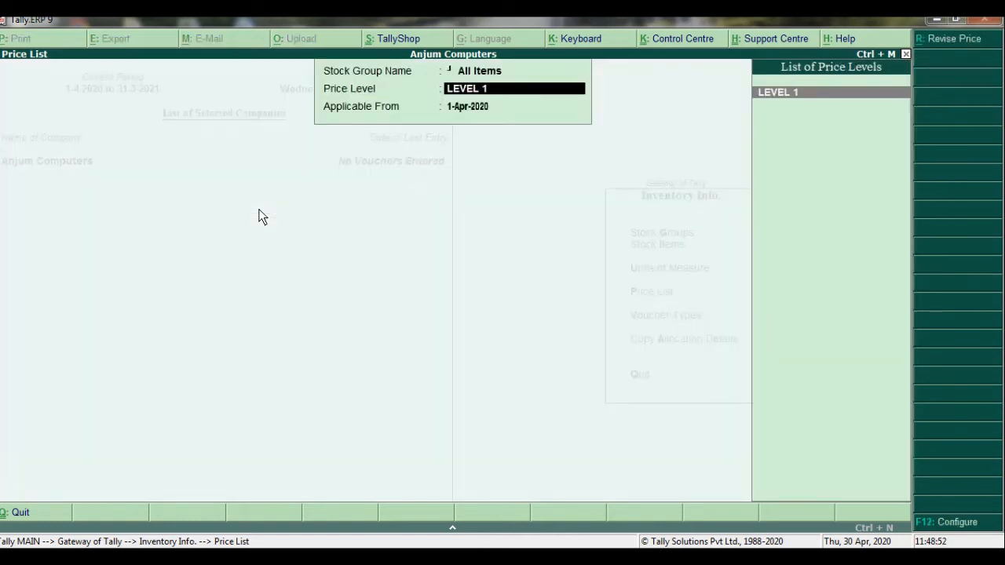
key(BackSpace)
key(Escape)
key(Escape)
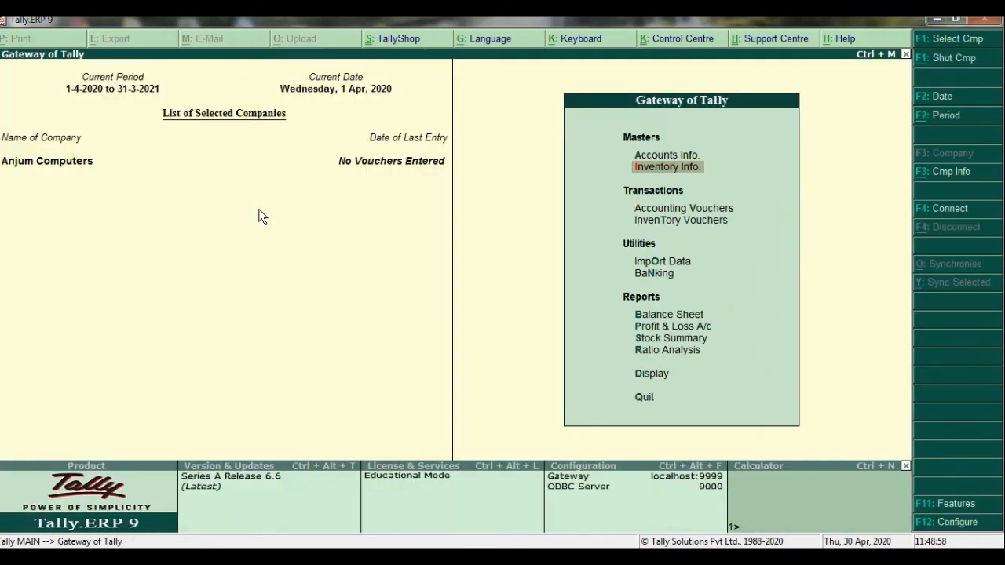
key(Down)
key(Down)
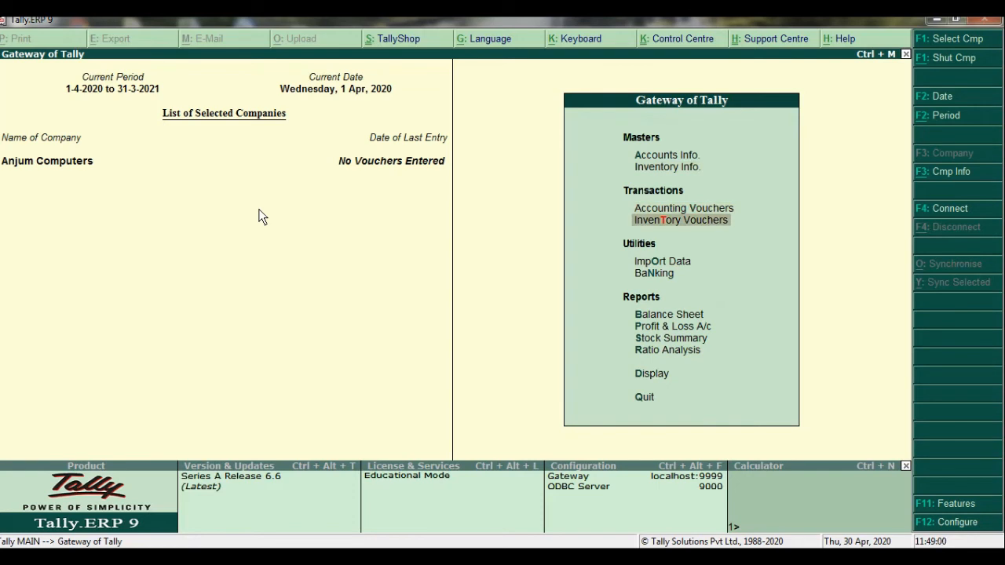
key(Return)
key(F1)
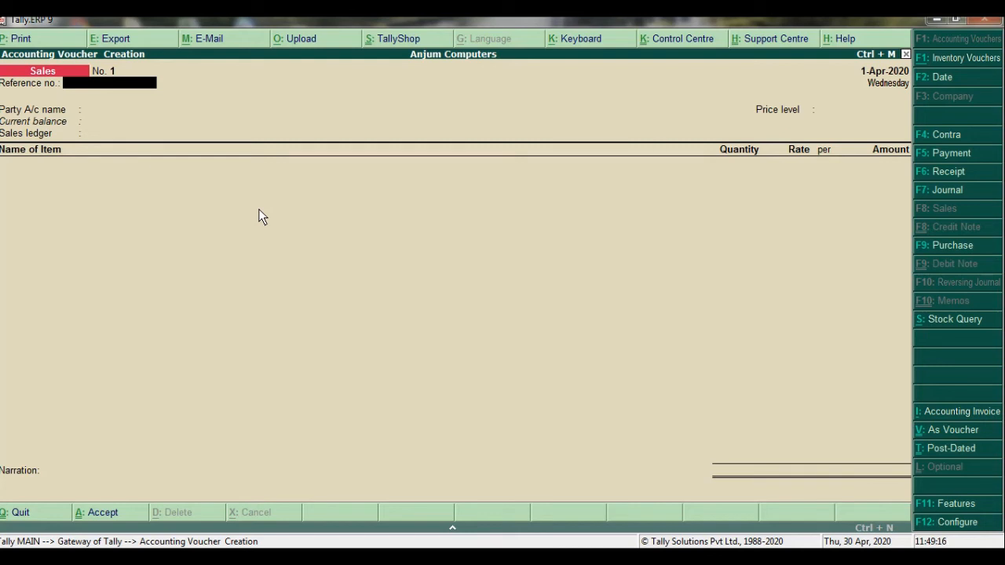
Step: Set the sales voucher's party account to Cash and its price level to LEVEL 1, leaving the reference number blank
key(Return)
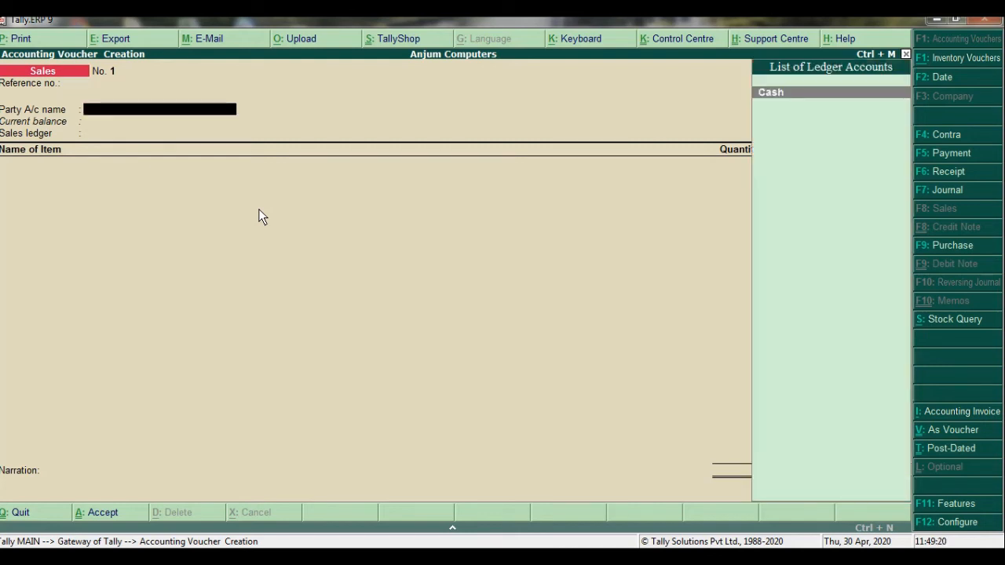
key(Return)
key(ctrl+a)
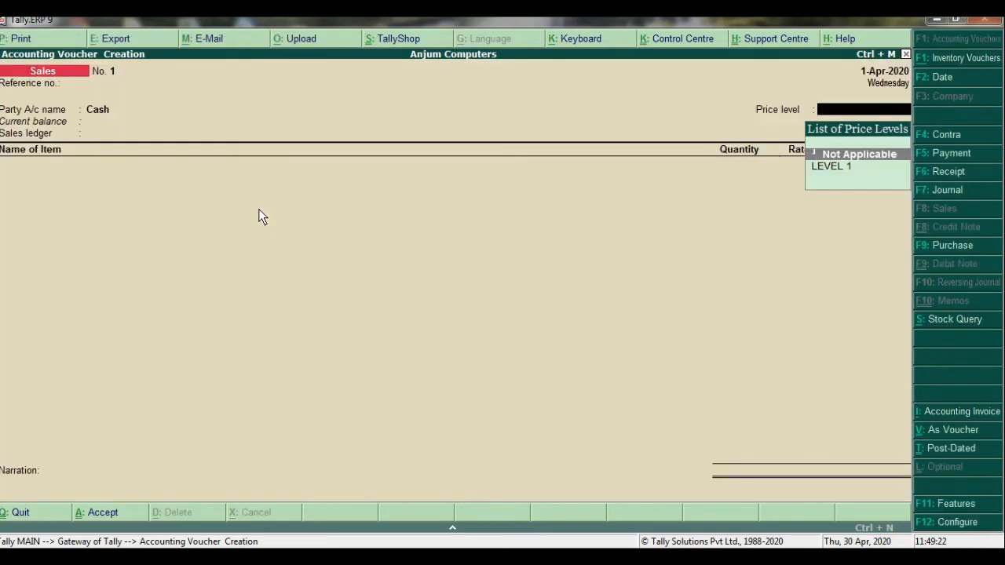
key(Down)
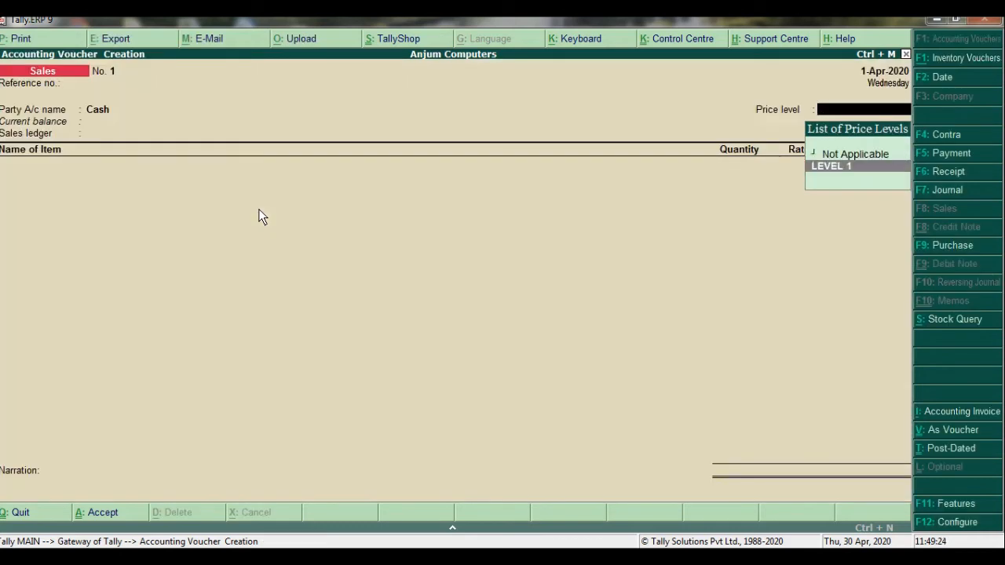
key(Return)
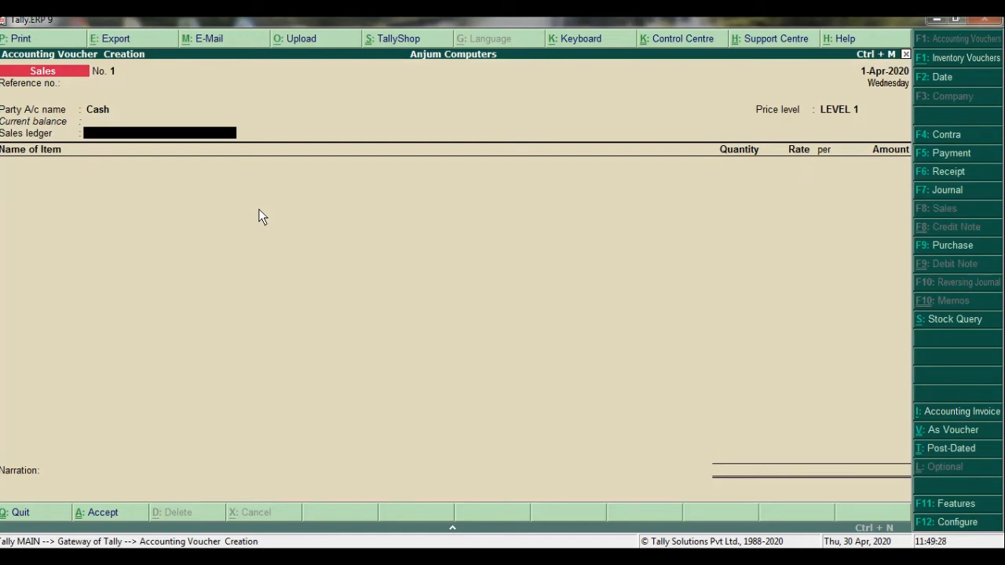
Step: Create the ledger SALES under Sales Accounts as the voucher's sales ledger, and return to the first item line
key(alt+c)
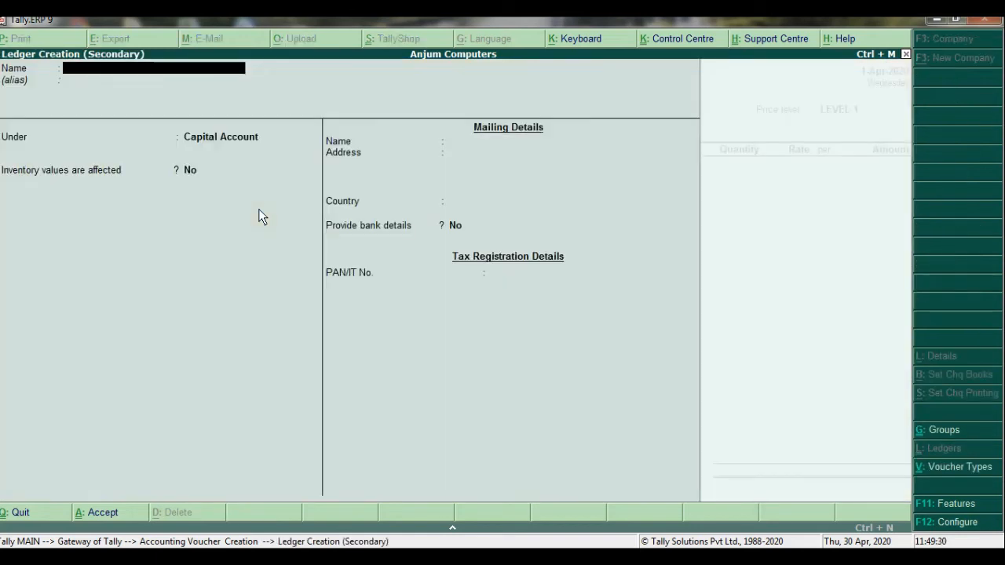
text(SALES)
key(Return)
key(Return)
text(SA)
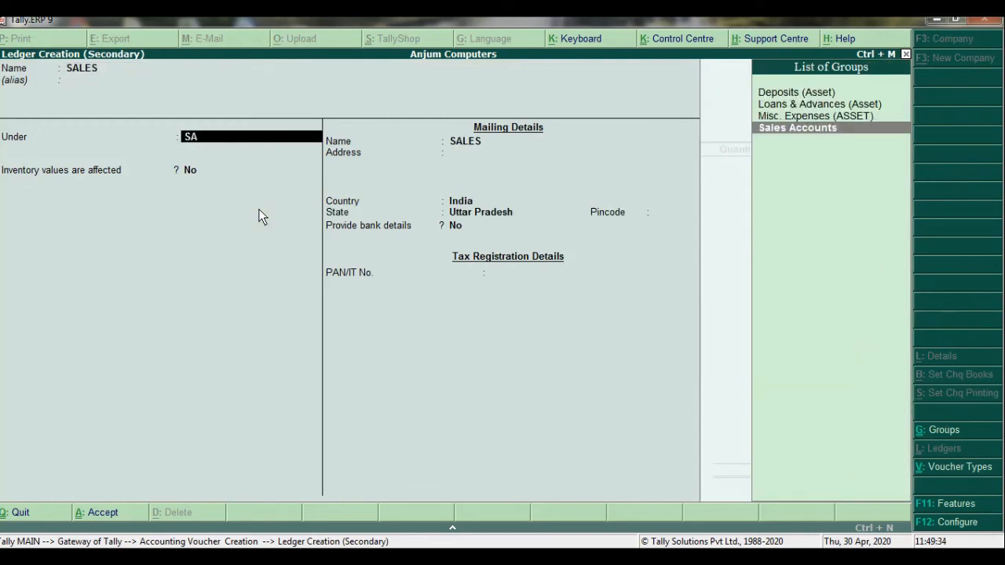
key(Return)
key(Return)
key(Return)
key(Return)
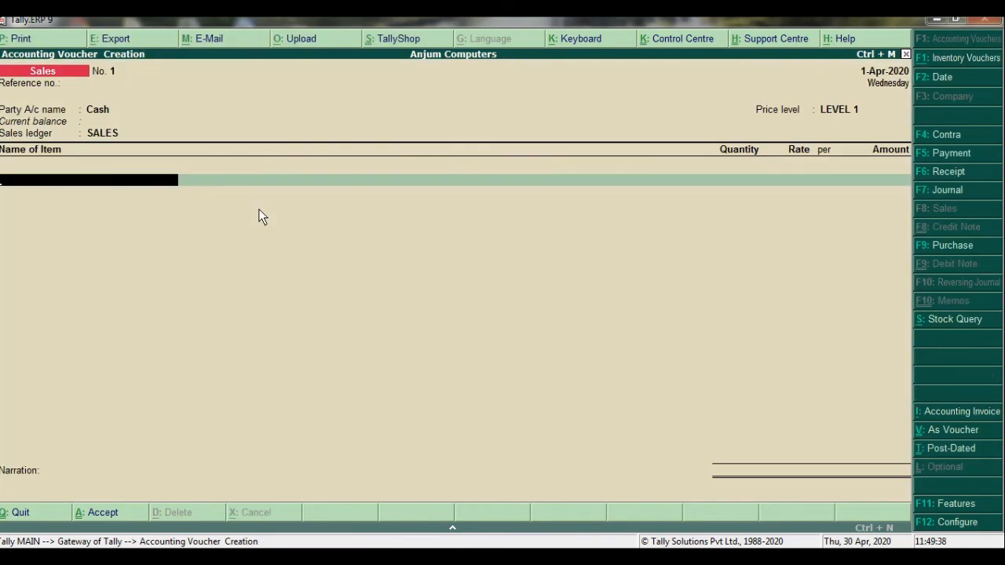
key(Return)
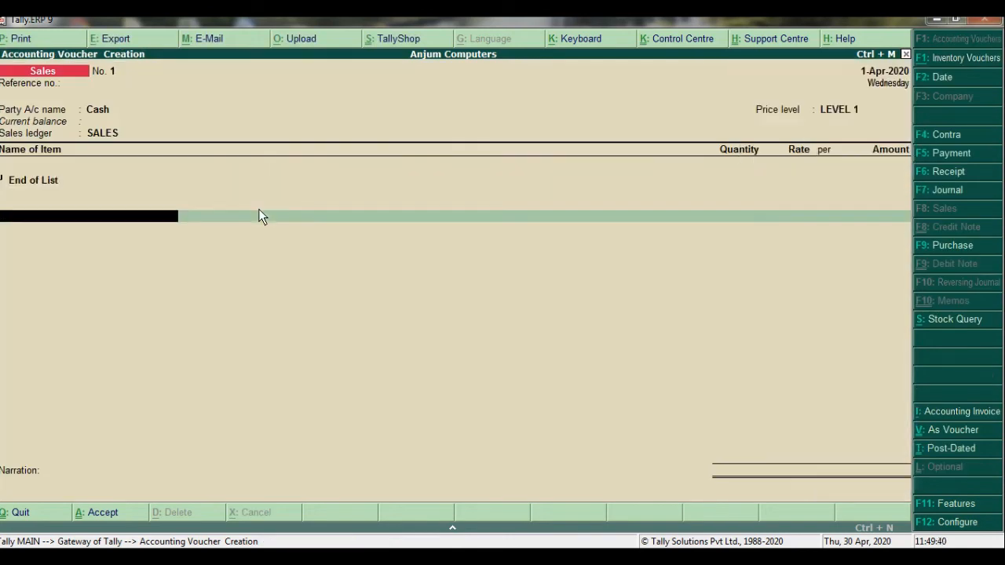
key(BackSpace)
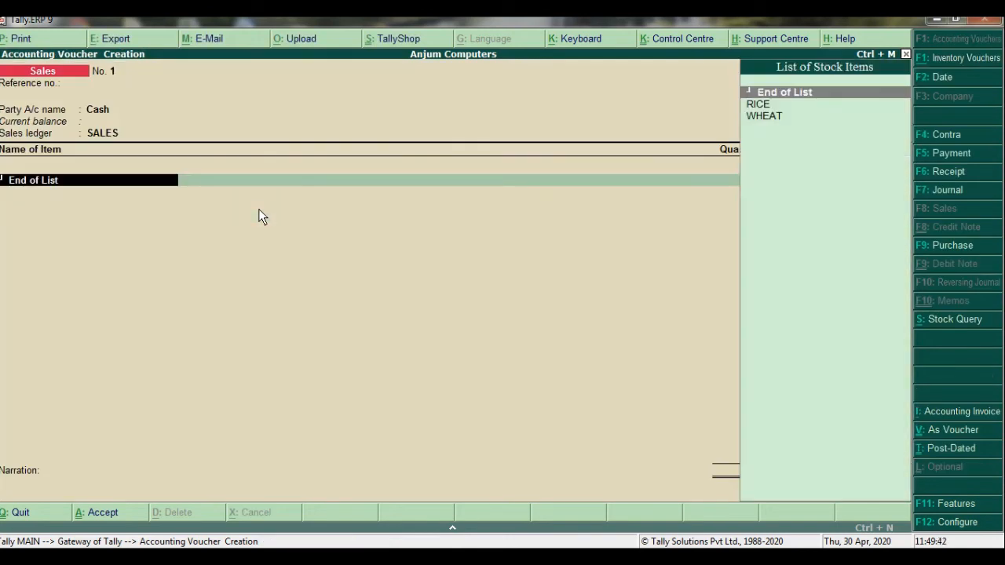
Step: Add RICE as the first item of the sales voucher with a quantity of 50 KG at the price list rate
key(Down)
key(Return)
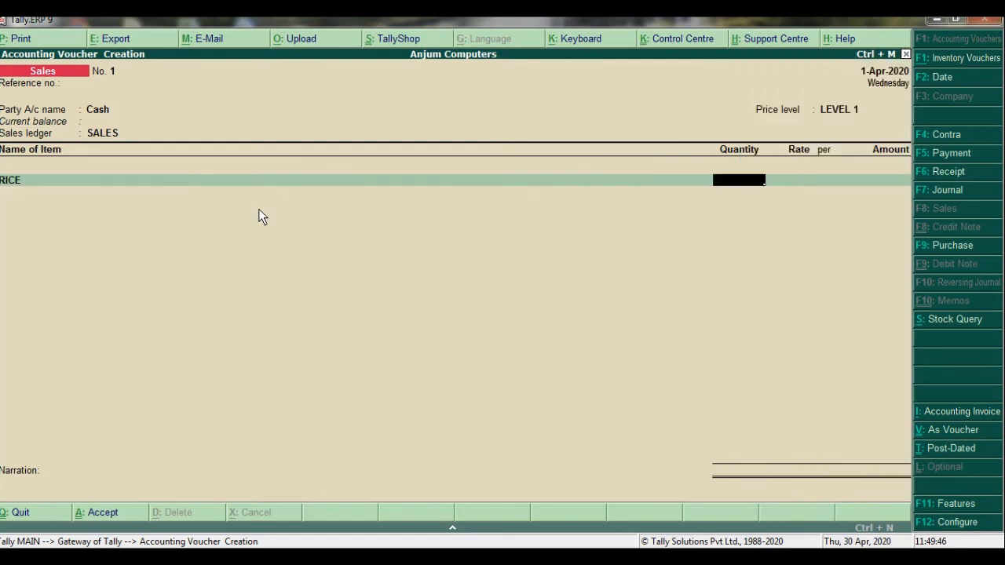
text(50)
key(Return)
key(Return)
key(Return)
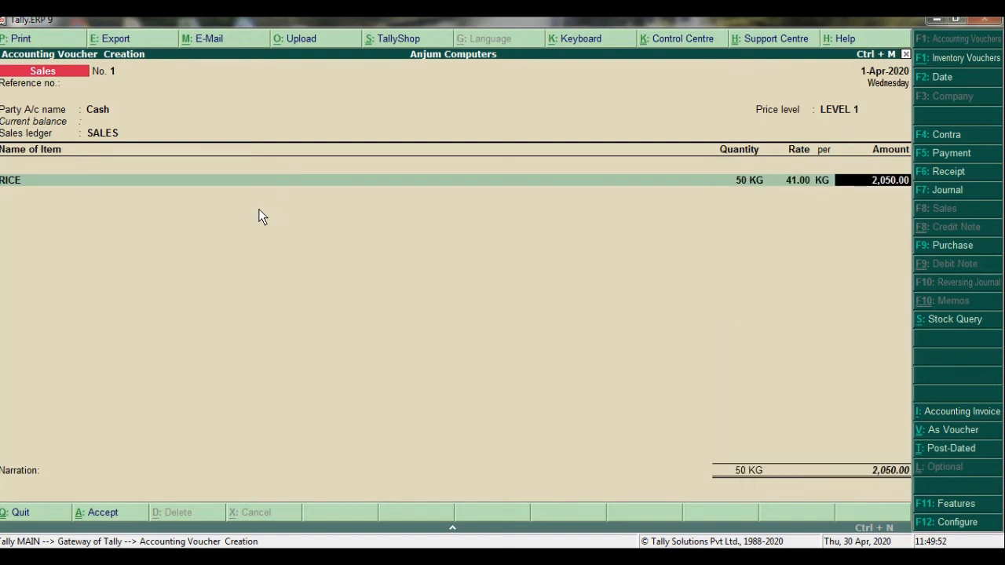
Step: Change the quantity of the RICE line to 100 KG, keeping the price list rate, and finish the line
key(BackSpace)
key(BackSpace)
text(100)
key(Return)
key(Return)
key(Return)
key(Return)
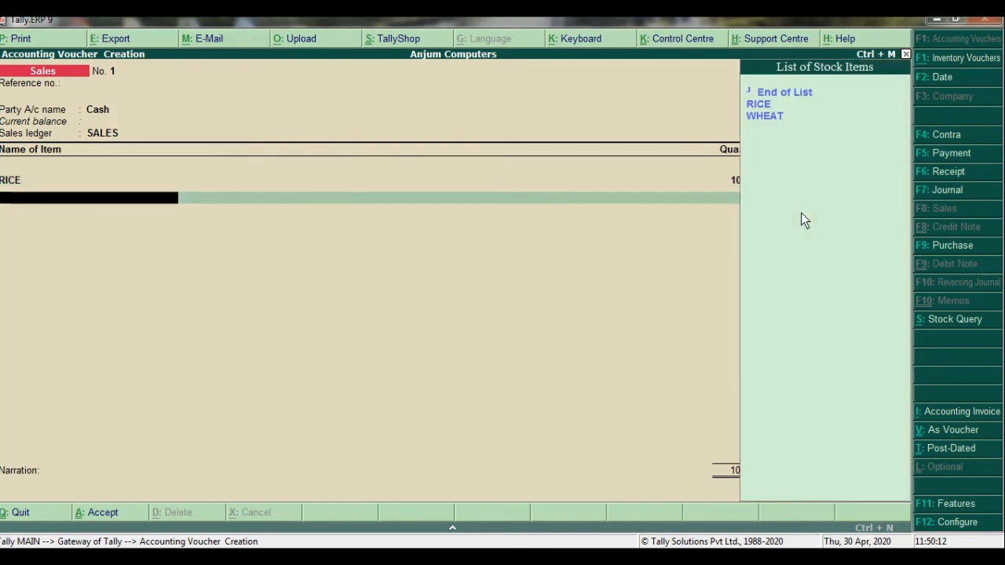
Step: Add WHEAT as the second item with a quantity of 10 BAG at the price list rate
key(Down)
key(Down)
key(Return)
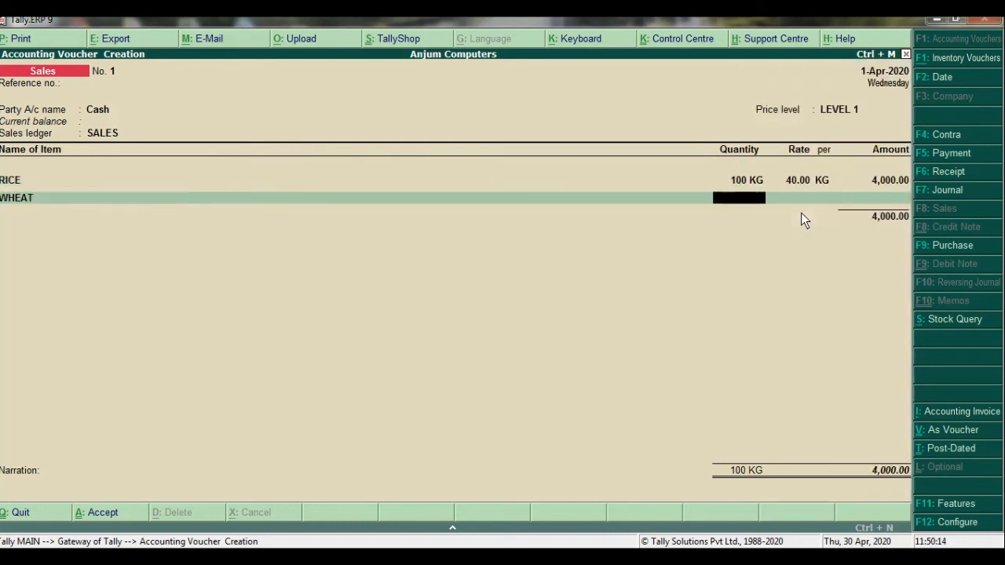
text(10)
key(Return)
key(Return)
key(Return)
key(Return)
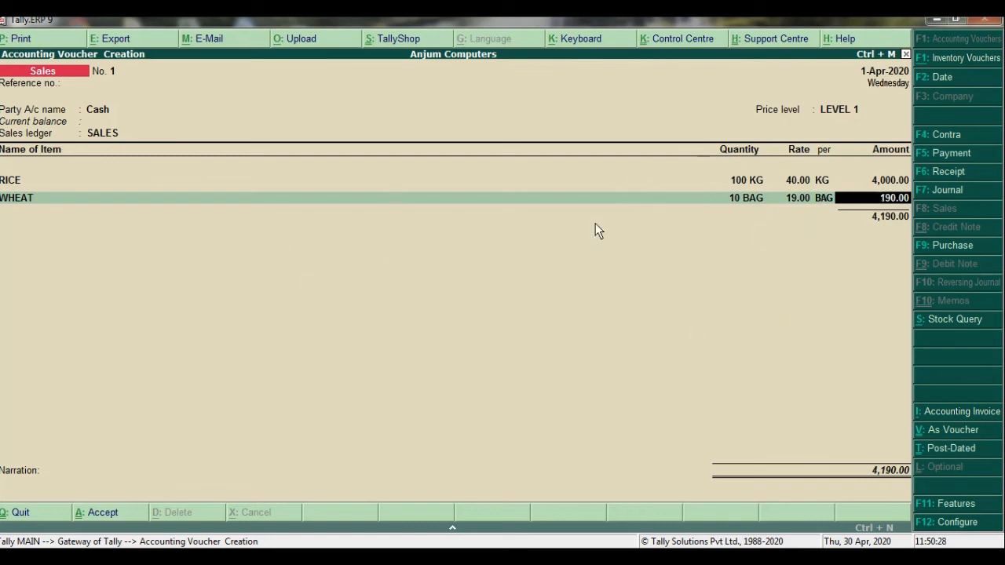
click(953, 19)
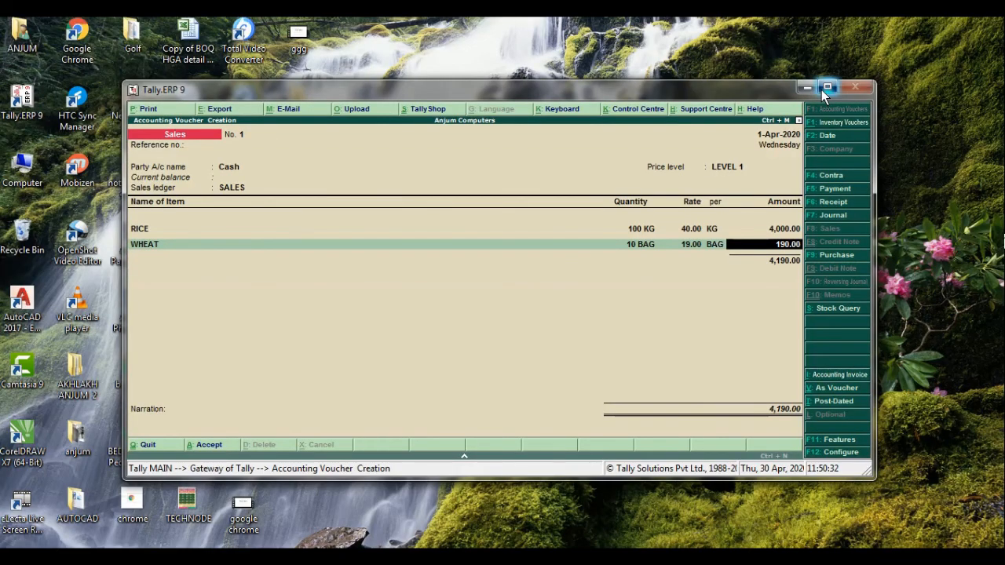
click(826, 87)
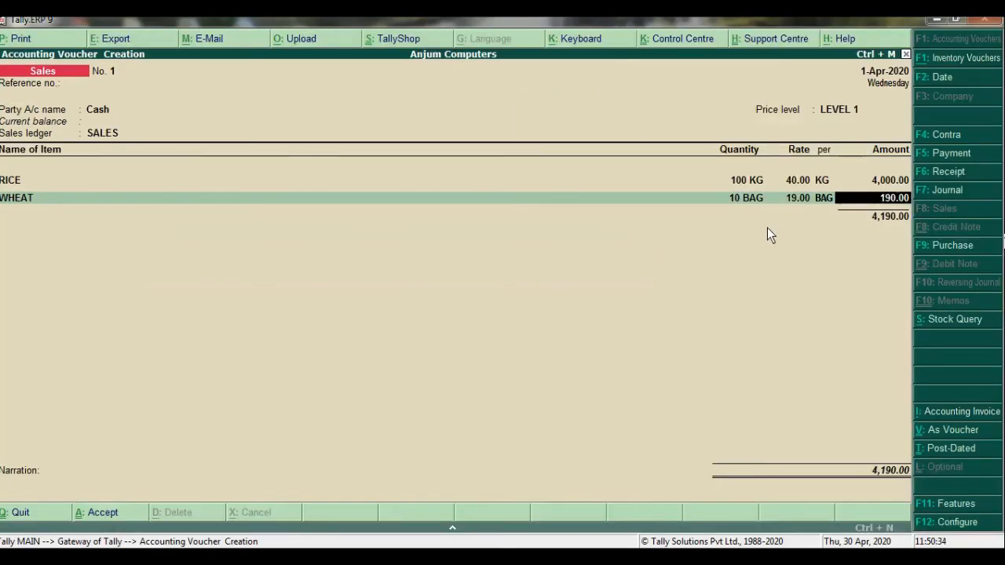
Step: Finish the WHEAT line and add a second RICE line of 200 KG at the price list rate
key(Return)
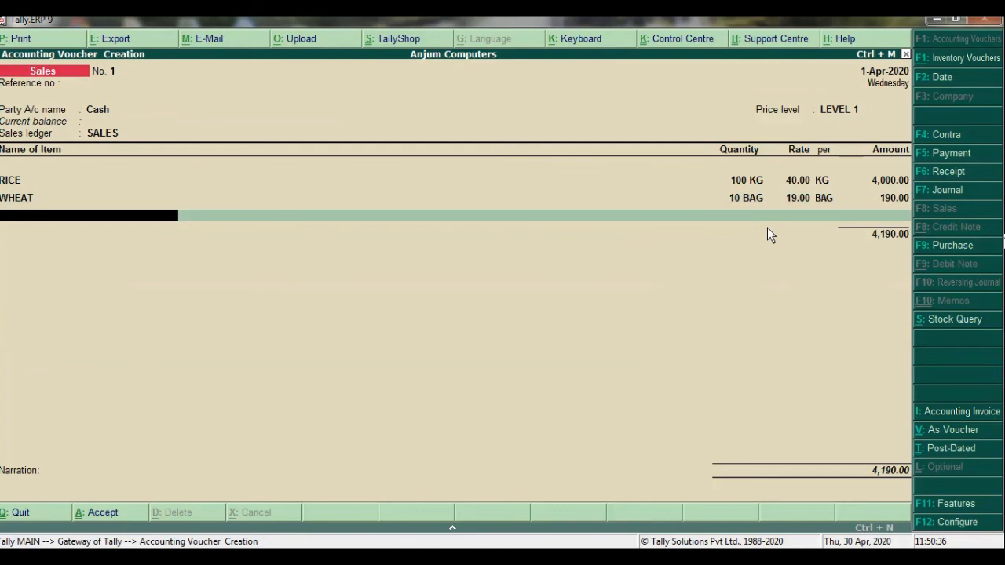
key(Down)
key(Return)
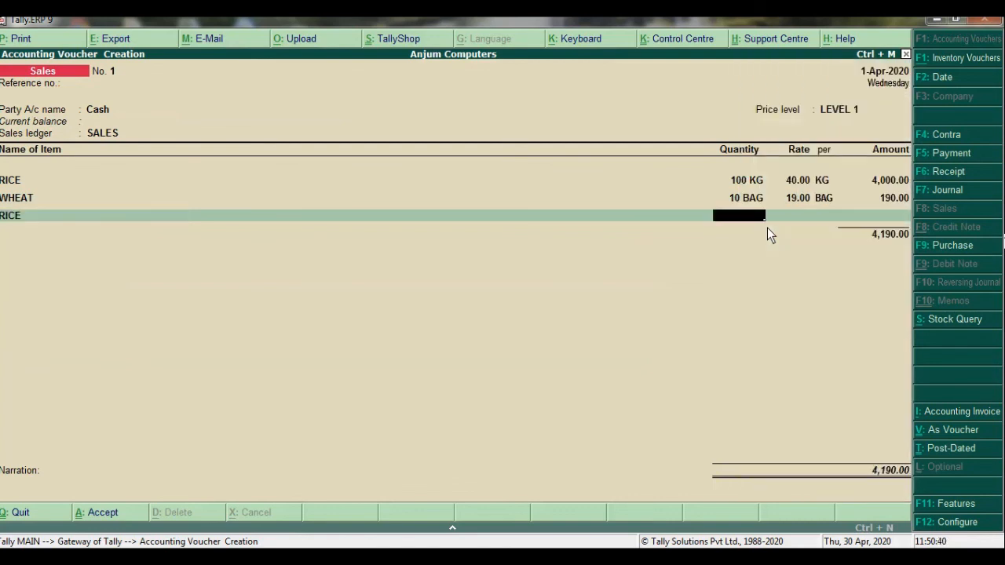
text(200)
key(Return)
key(Return)
key(Return)
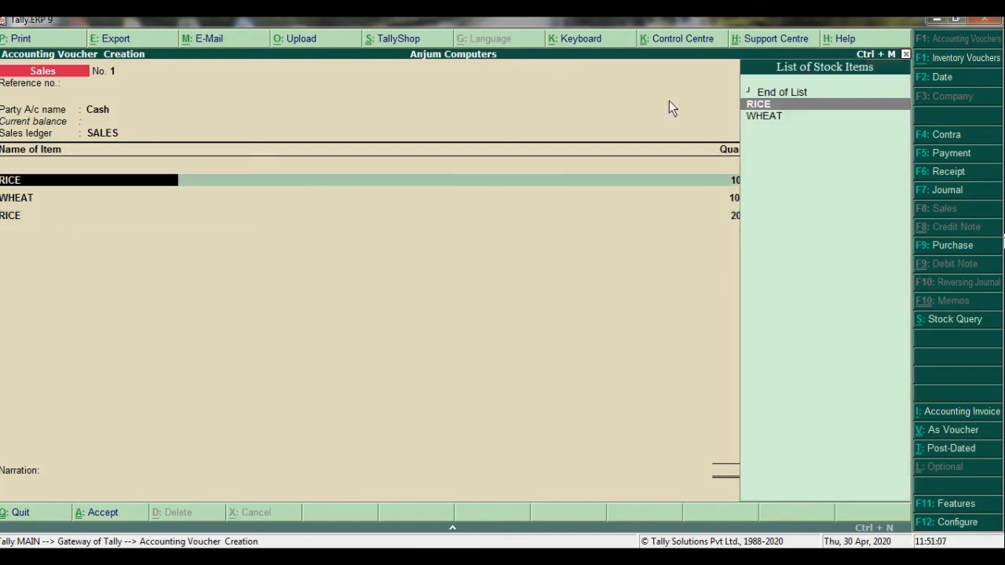
Step: Keep all three item lines as entered, end the item list with a blank narration, and save the sales voucher
key(Return)
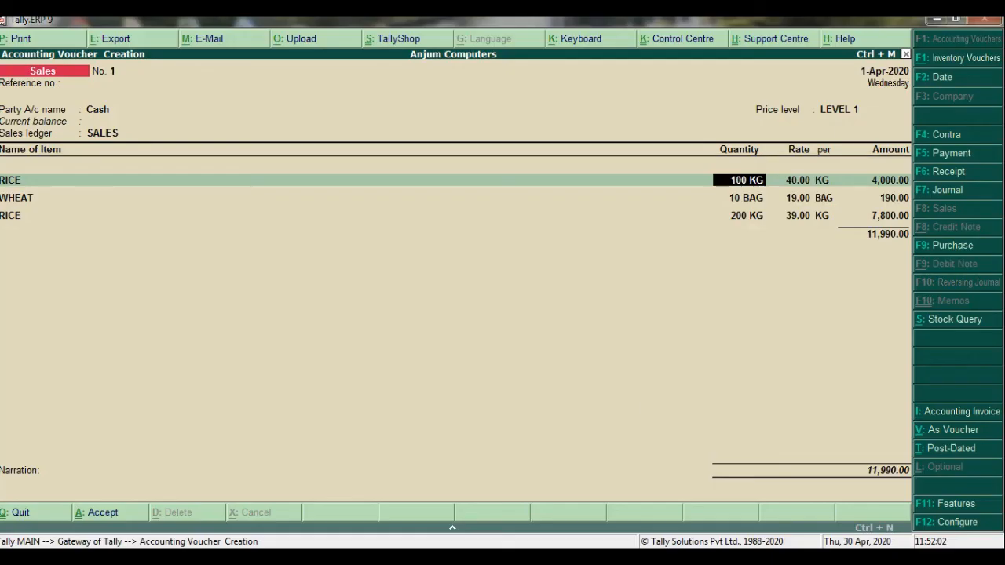
key(Return)
key(Return)
key(Return)
key(Return)
key(Return)
key(Return)
key(Return)
key(Return)
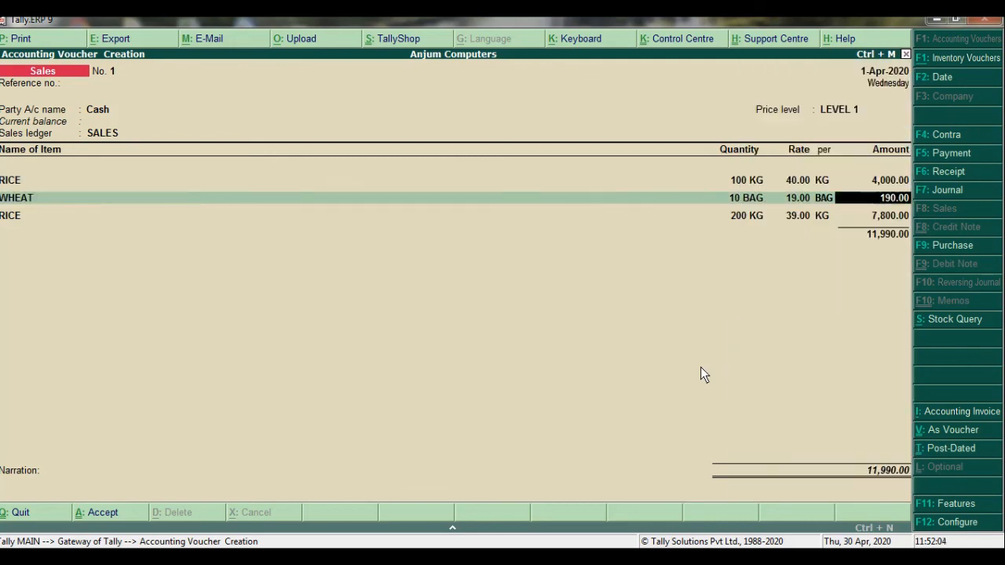
key(Return)
key(Return)
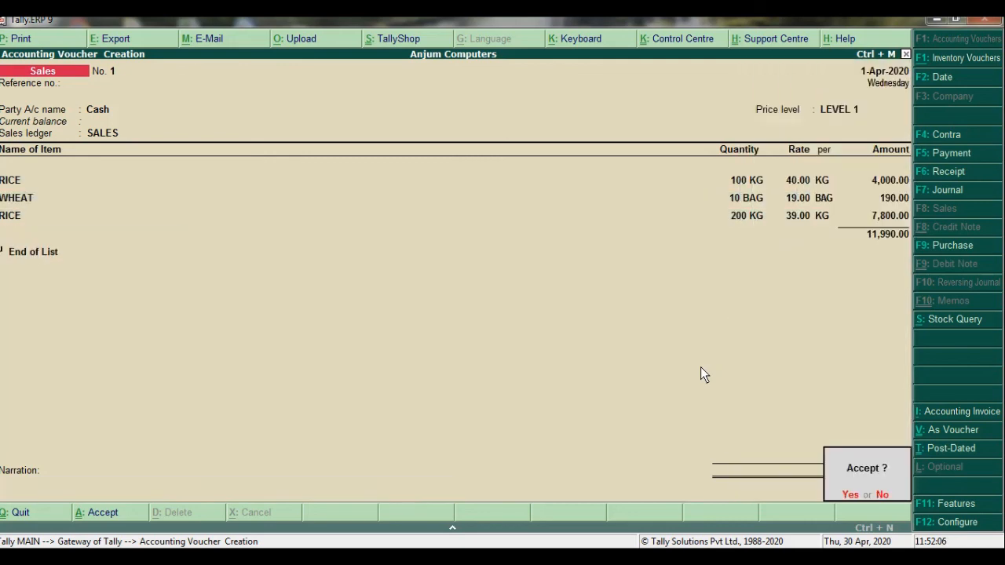
key(Return)
key(alt+F7)
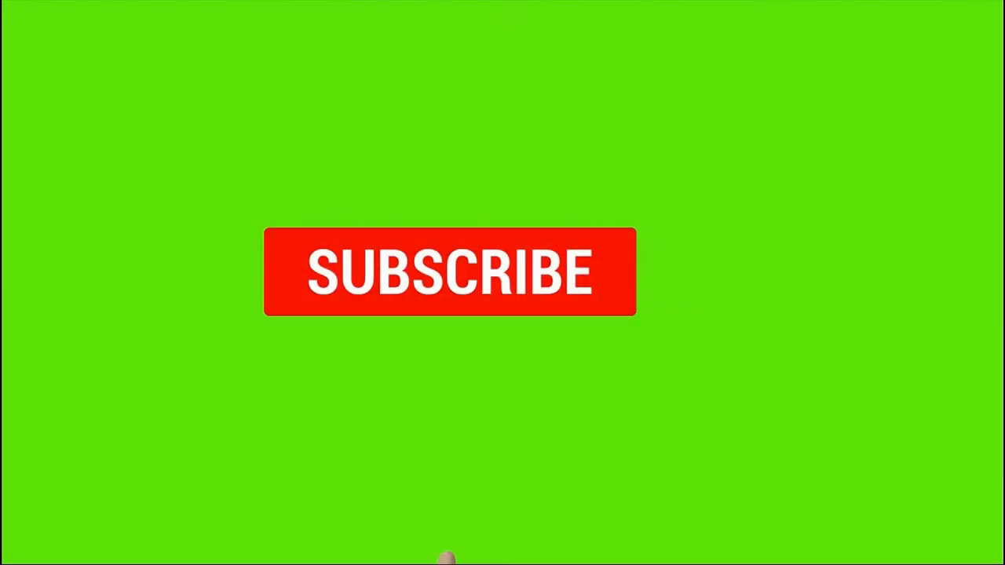